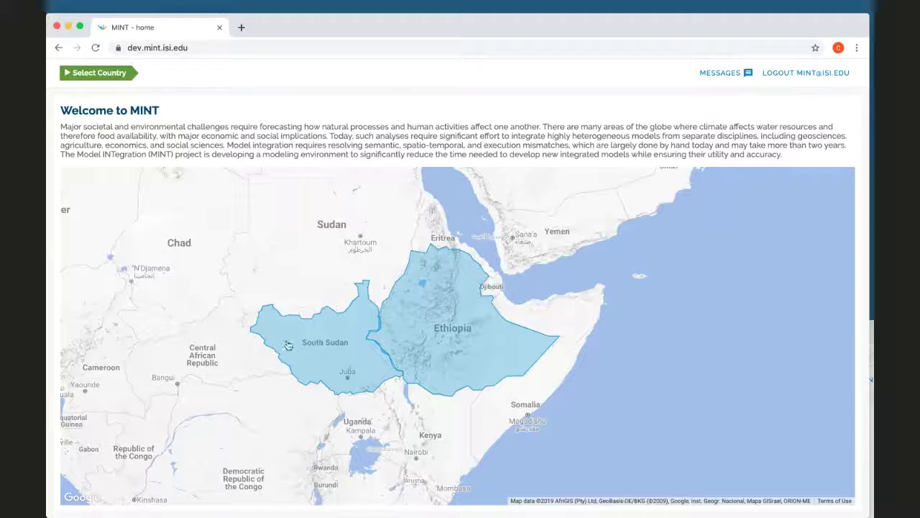
Step: Pick South Sudan on the home map as the working country
click(320, 345)
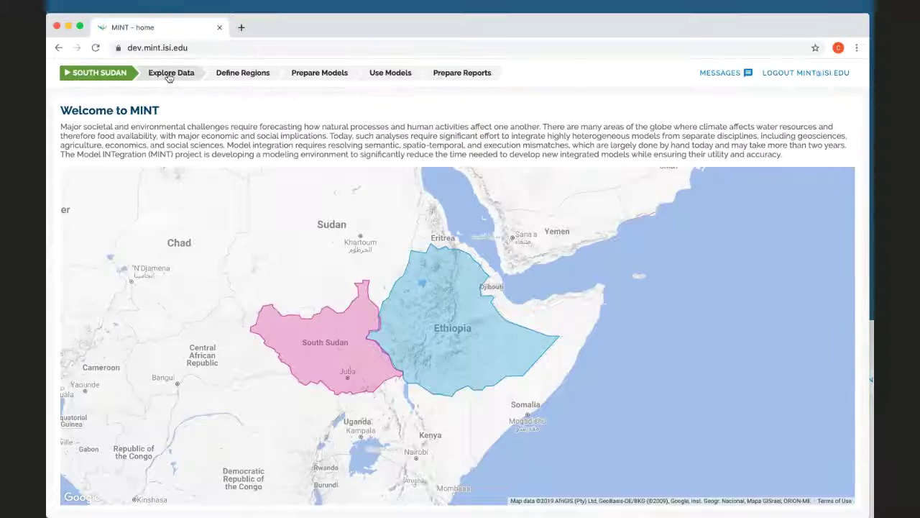
Step: Go to South Sudan's Explore Data step in the workflow bar
click(170, 76)
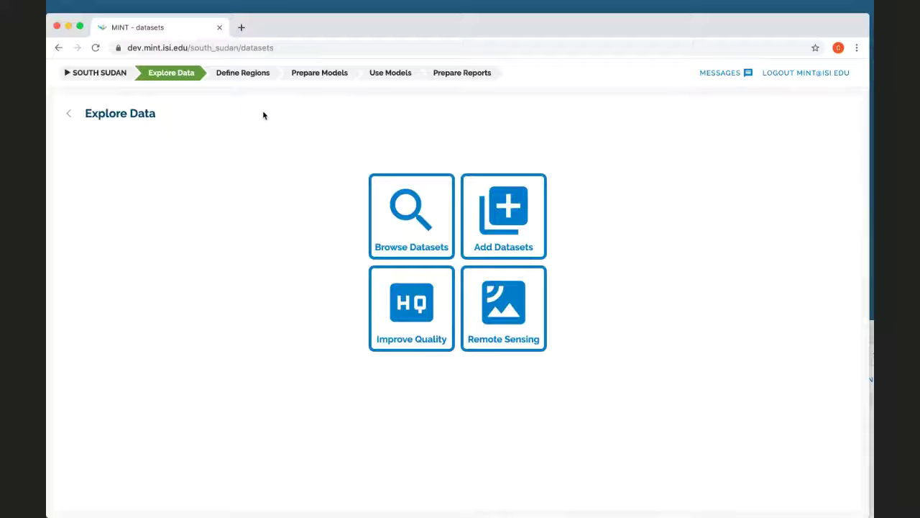
Step: View the Agriculture regions and enlarge, then close, the Pongo Basin land-use map
click(250, 76)
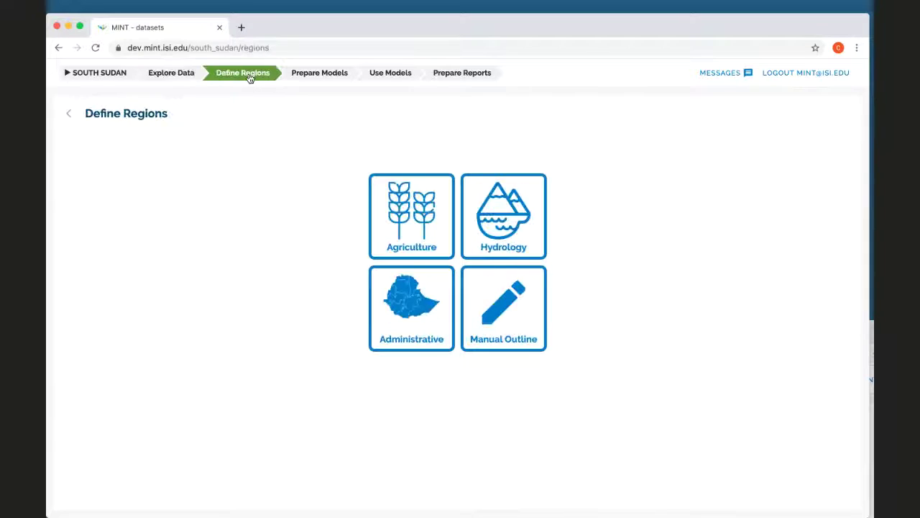
click(403, 250)
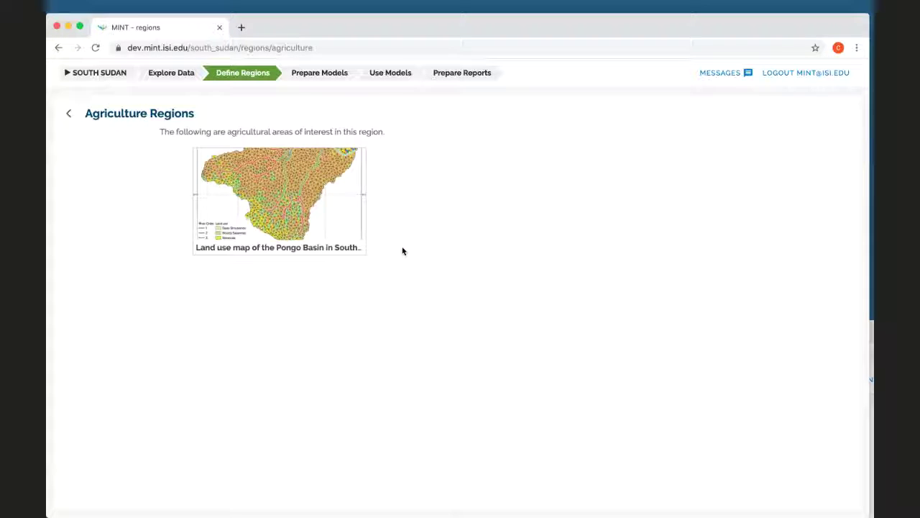
click(305, 181)
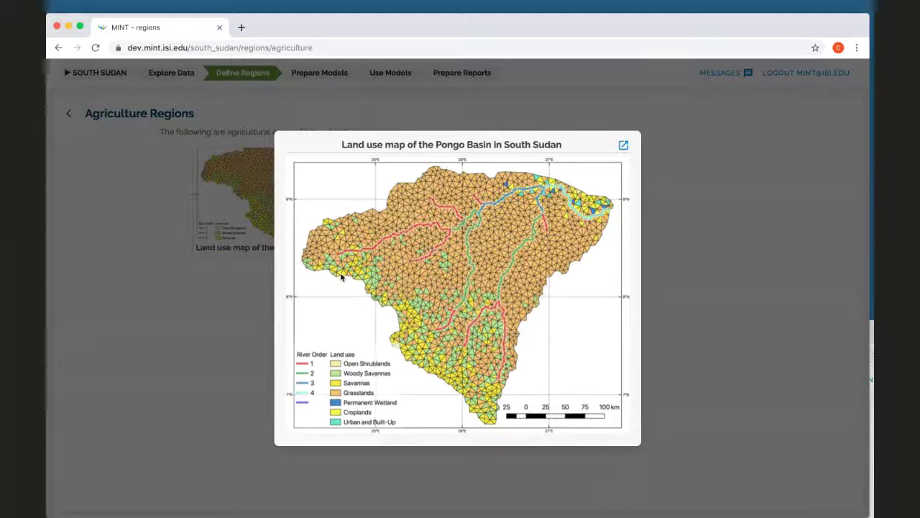
click(205, 284)
Step: Select the western Pongo area on the Hydrology Regions map and review its tasks and models
click(257, 76)
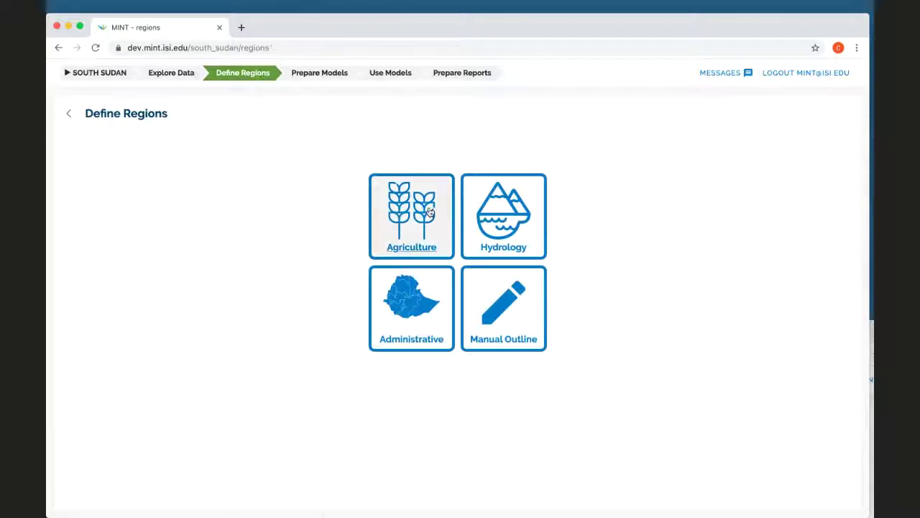
click(505, 249)
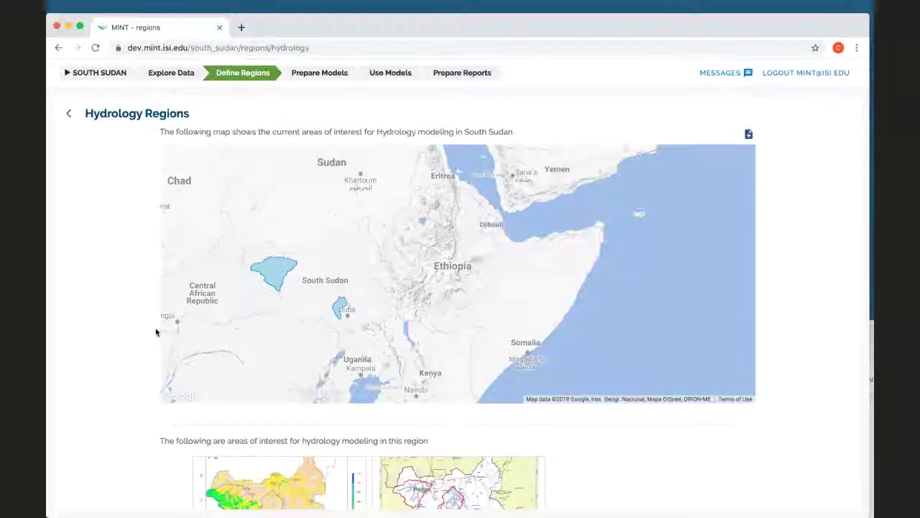
scroll(156, 330, down, 2)
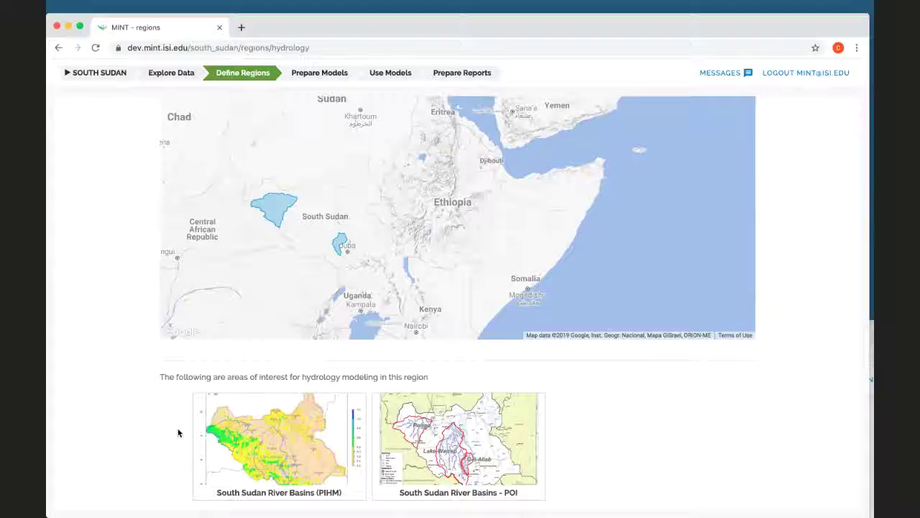
click(274, 213)
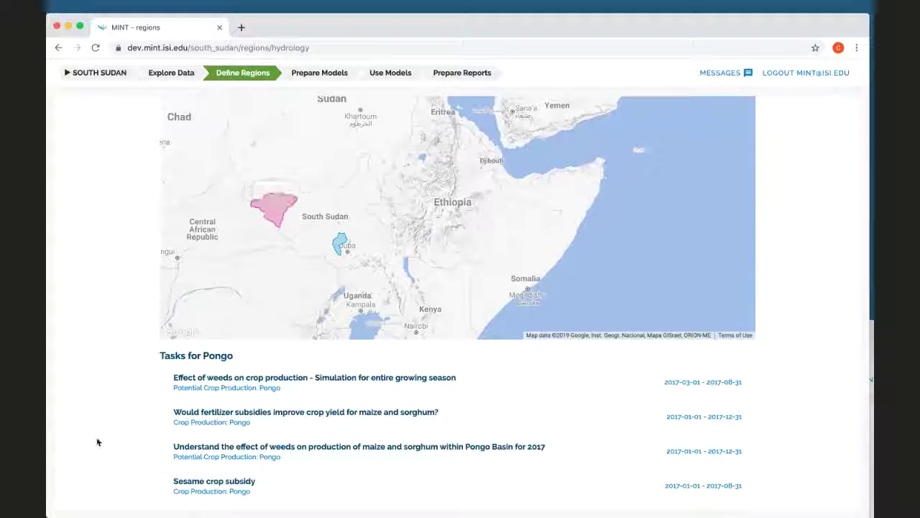
scroll(133, 397, down, 2)
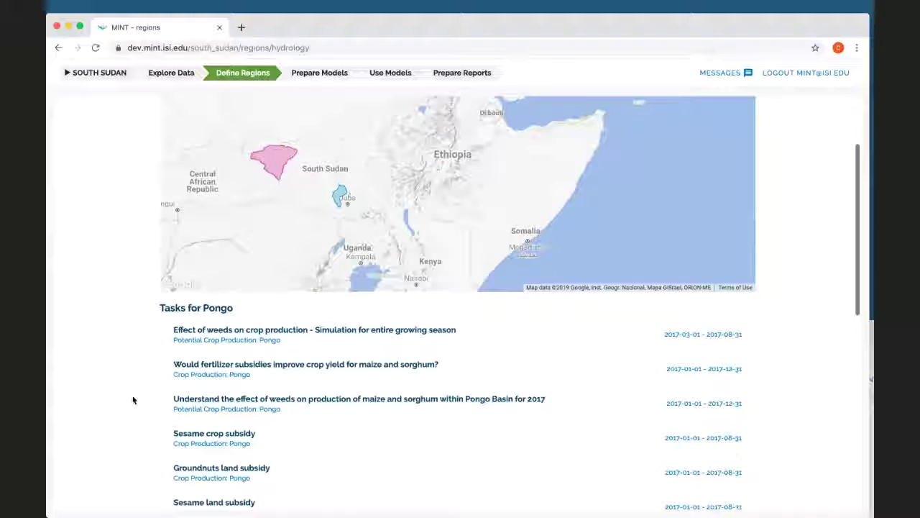
scroll(133, 399, down, 4)
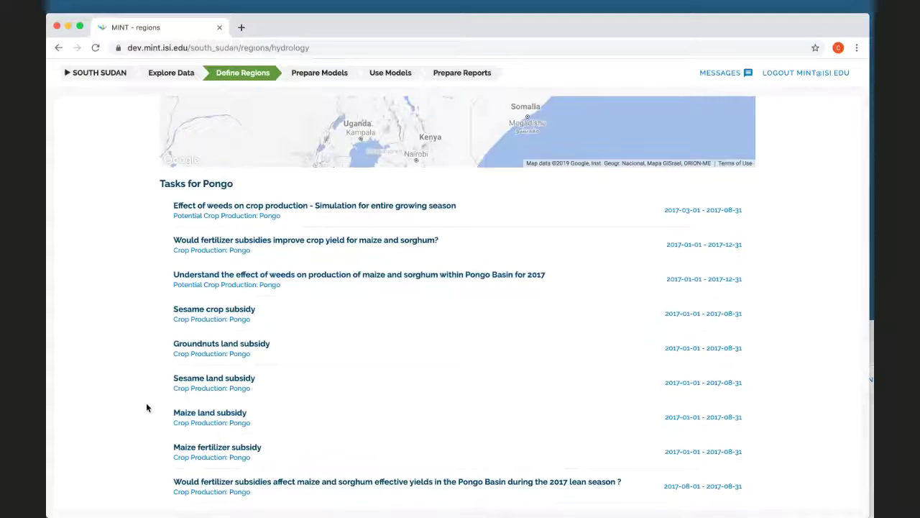
scroll(146, 407, down, 10)
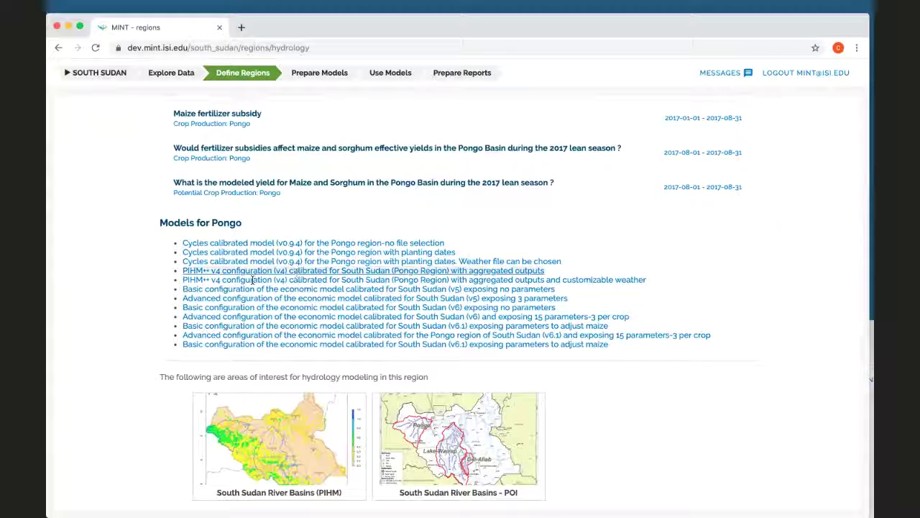
scroll(133, 250, up, 10)
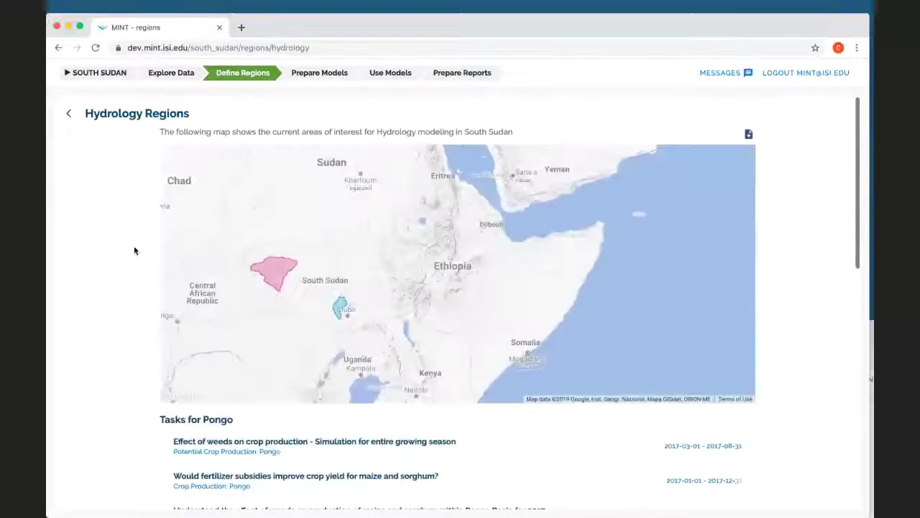
click(259, 72)
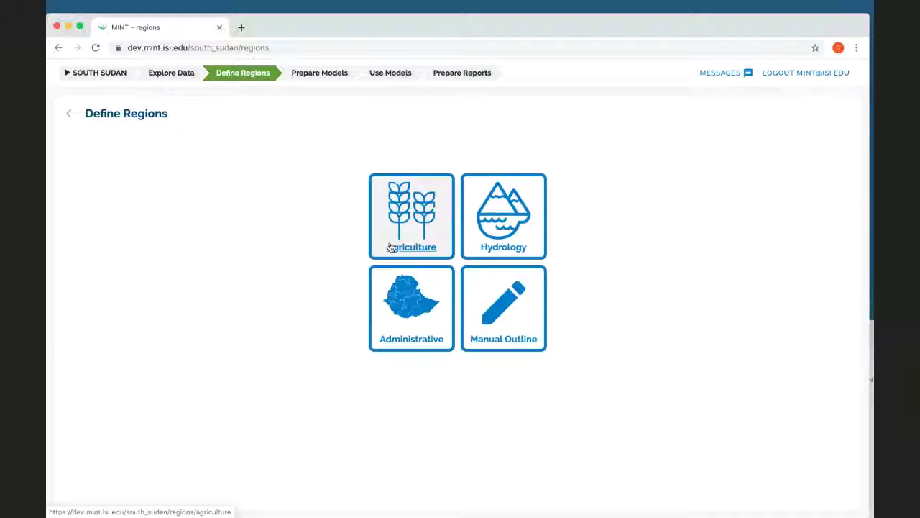
Step: Open PIHM's details in the Model Catalog with the PIHM++ v4 aggregated-outputs configuration
click(319, 75)
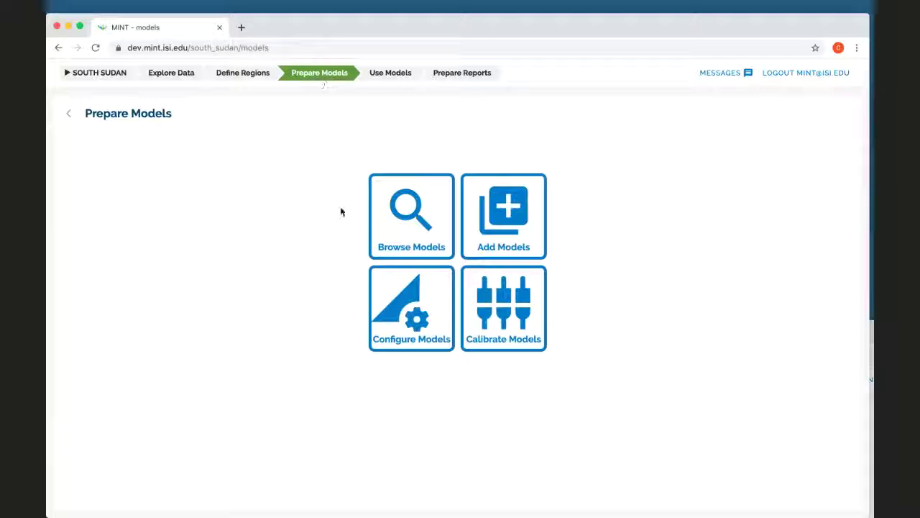
click(411, 243)
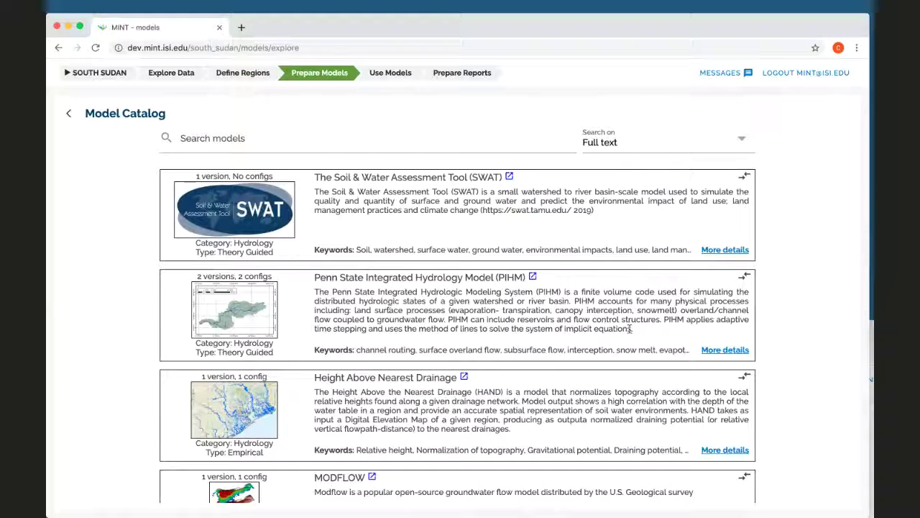
click(716, 351)
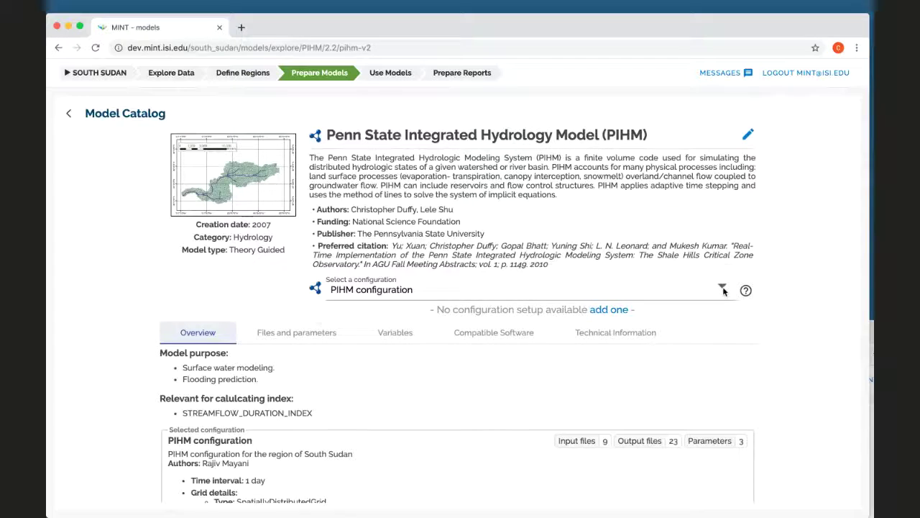
click(723, 289)
click(689, 310)
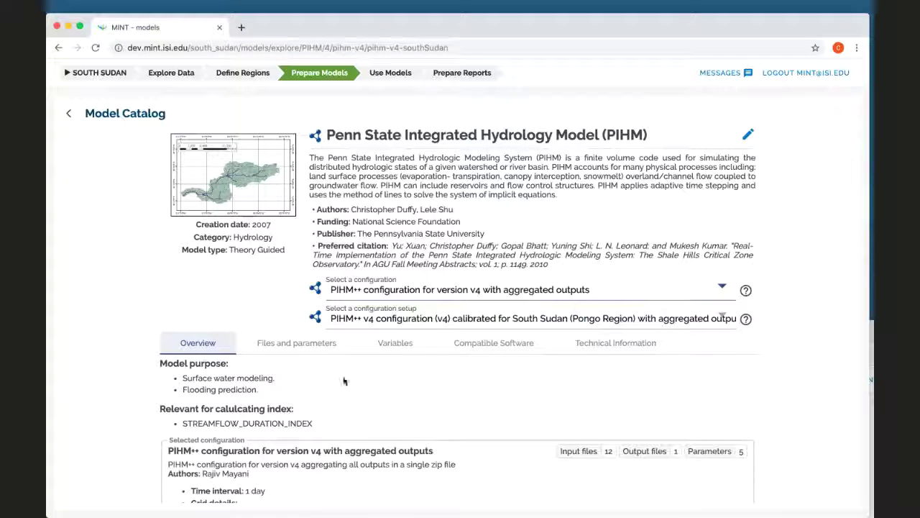
Step: View the PIHM summary diagram, then enlarge the sample flooding visualization from the gallery
scroll(343, 381, down, 2)
scroll(343, 381, down, 3)
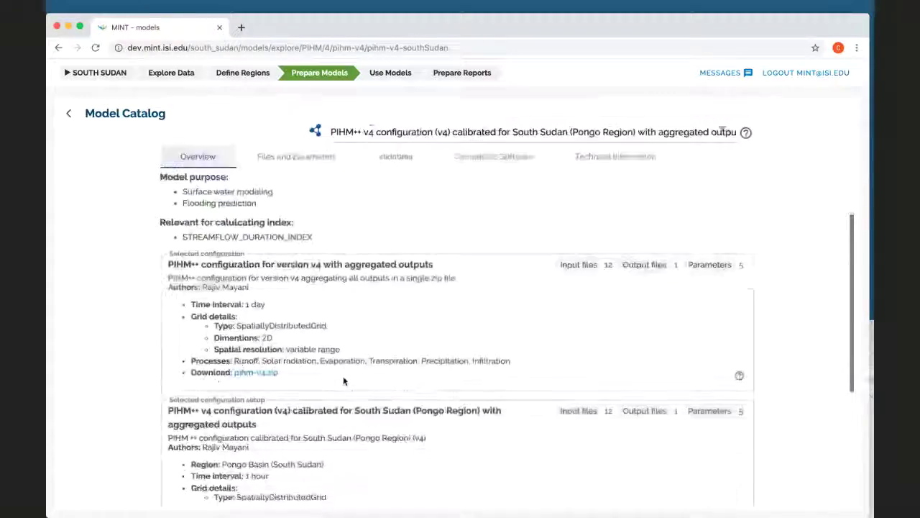
scroll(343, 374, down, 4)
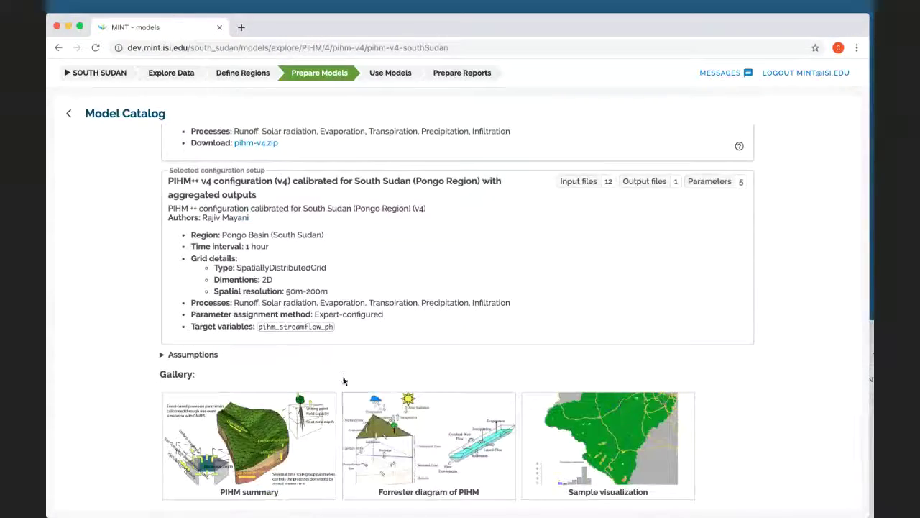
click(400, 448)
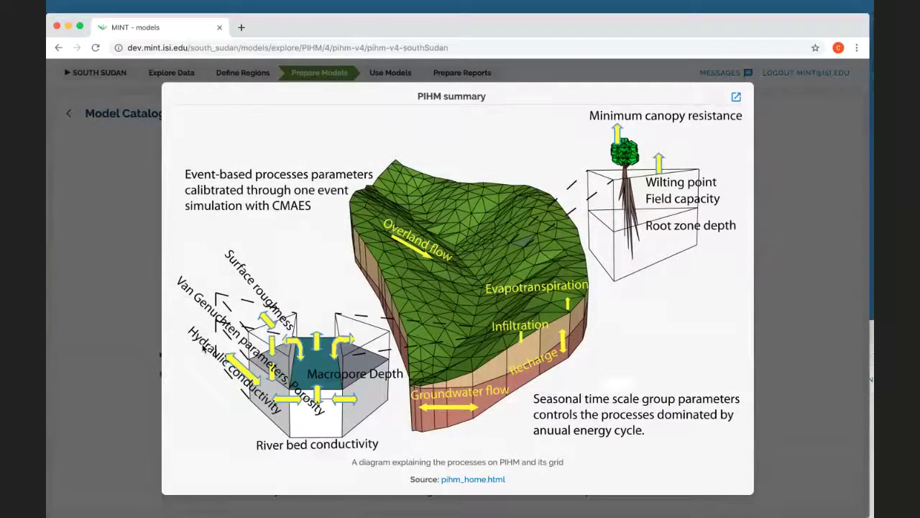
click(93, 385)
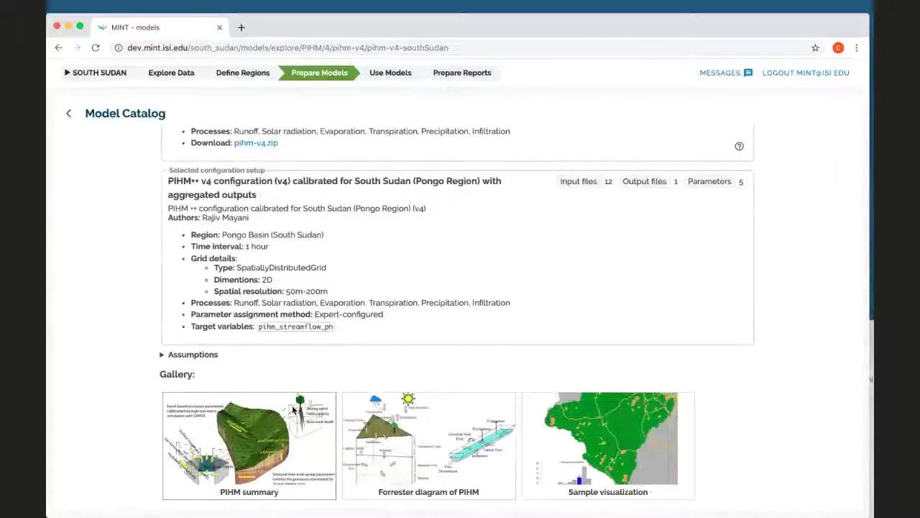
click(602, 438)
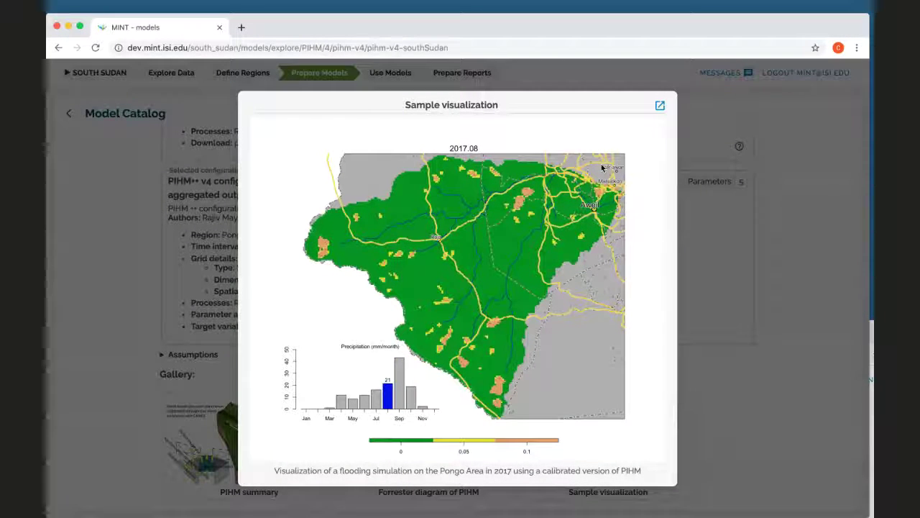
Step: Close the sample visualization and review PIHM's files and parameters
click(701, 282)
scroll(427, 262, up, 10)
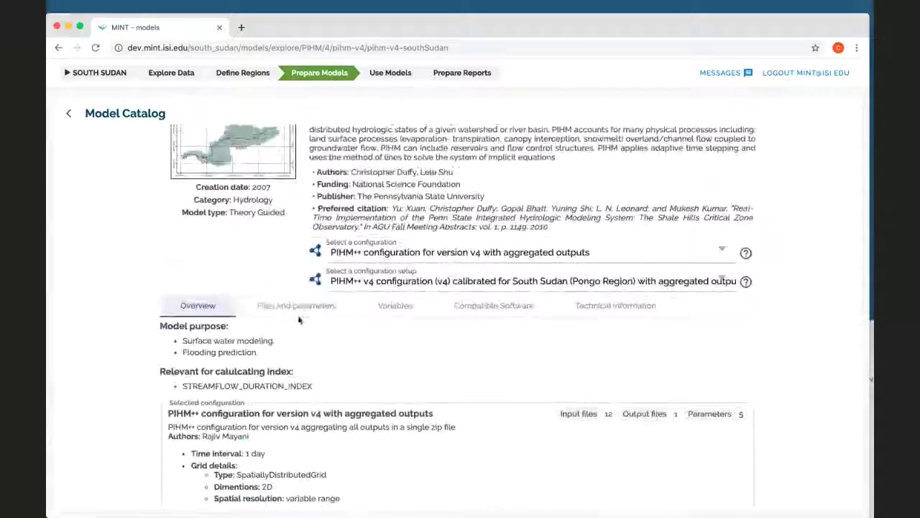
click(298, 307)
scroll(150, 396, down, 3)
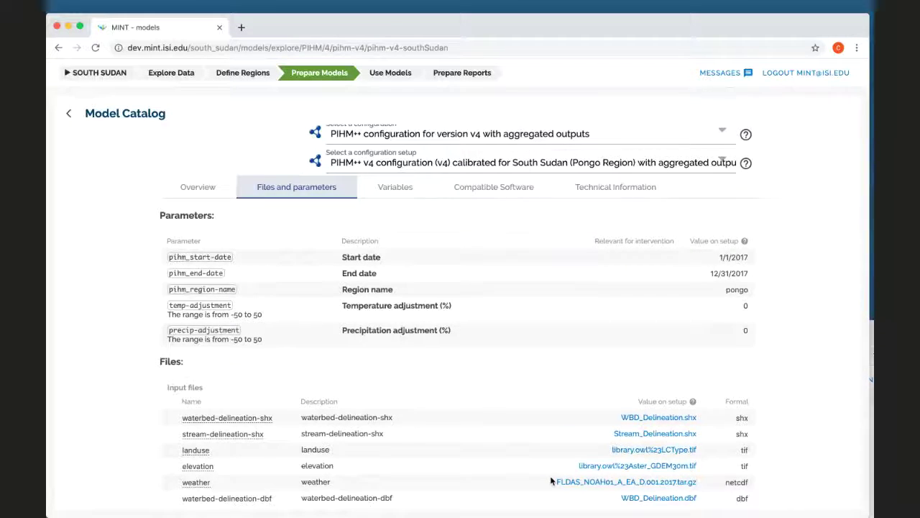
scroll(551, 476, down, 3)
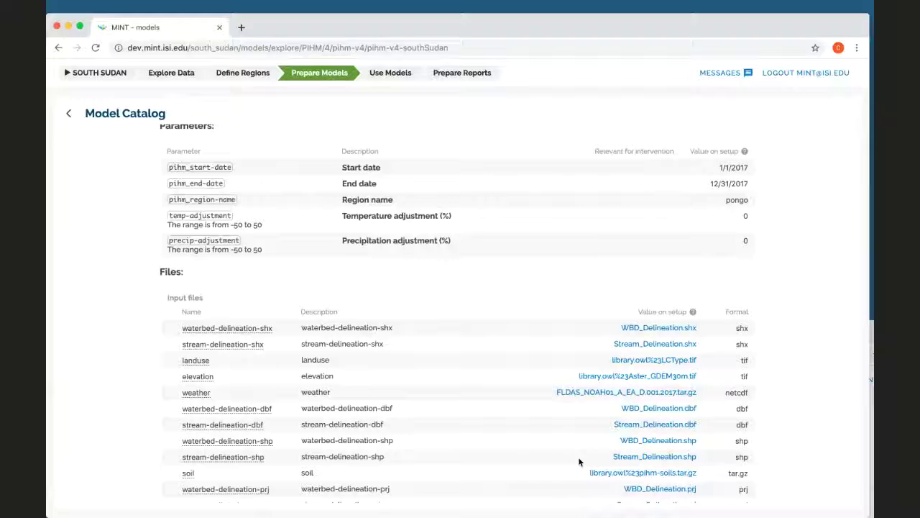
scroll(579, 462, down, 1)
scroll(579, 461, up, 5)
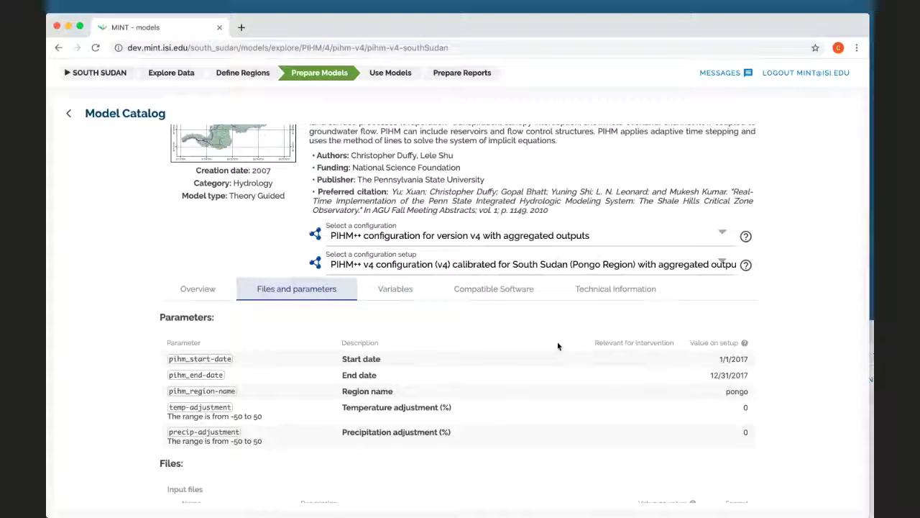
scroll(541, 453, down, 5)
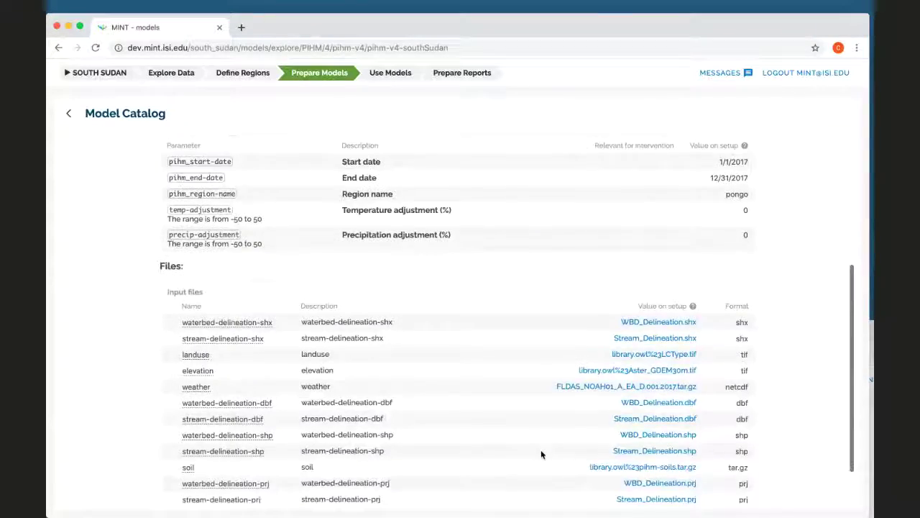
scroll(542, 453, up, 6)
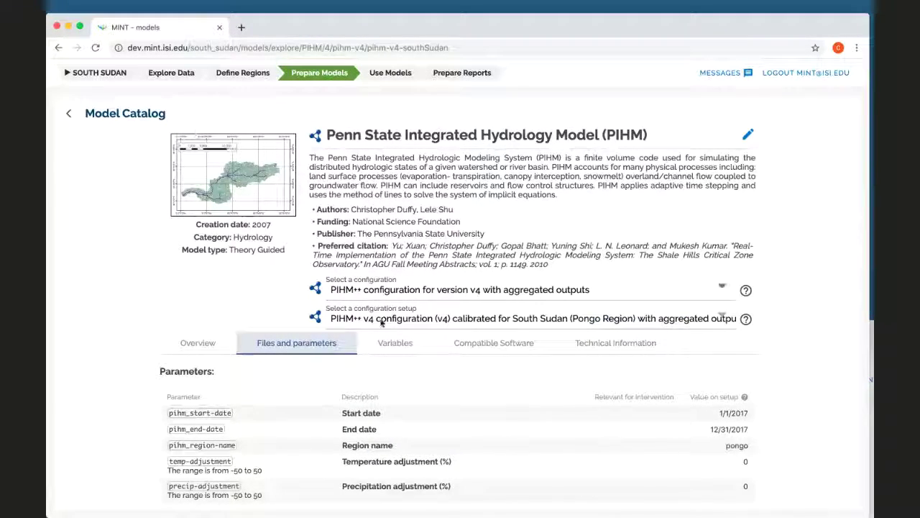
Step: Show PIHM's variables, expanding the waterbed-delineation-shx and elevation input details
click(393, 342)
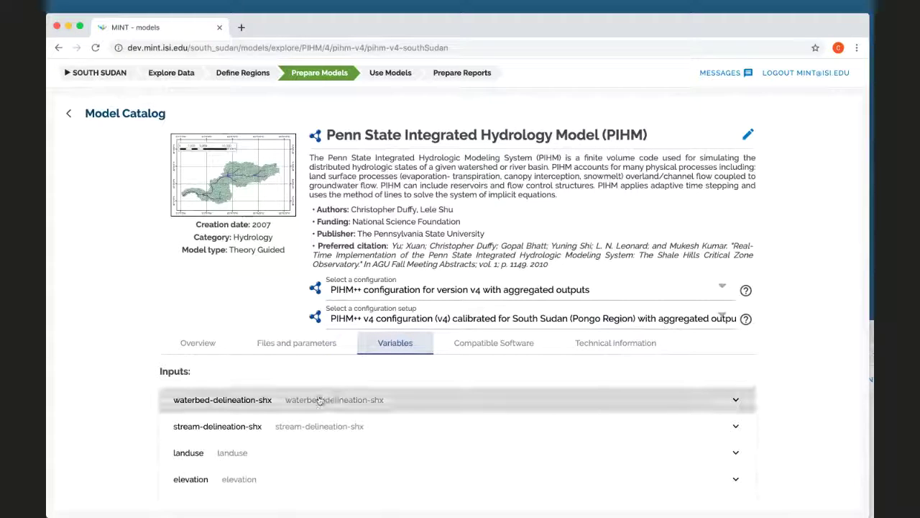
click(294, 400)
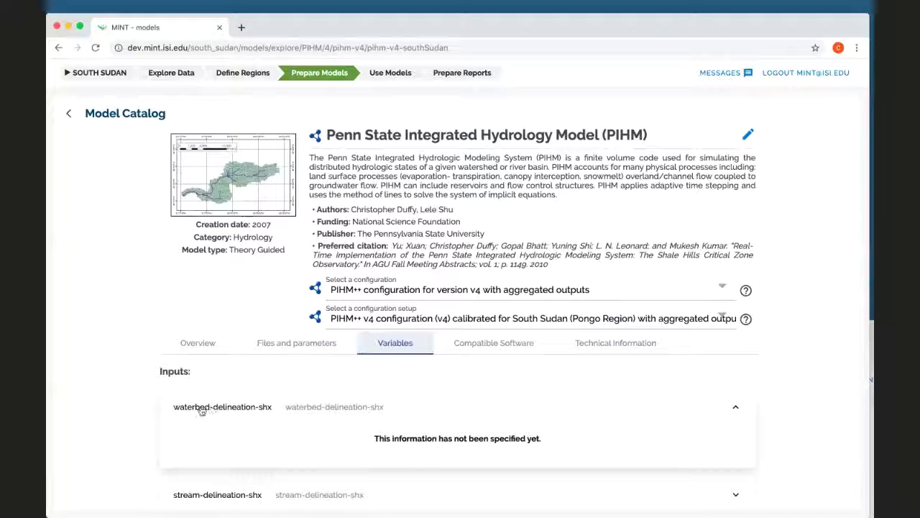
scroll(187, 402, down, 4)
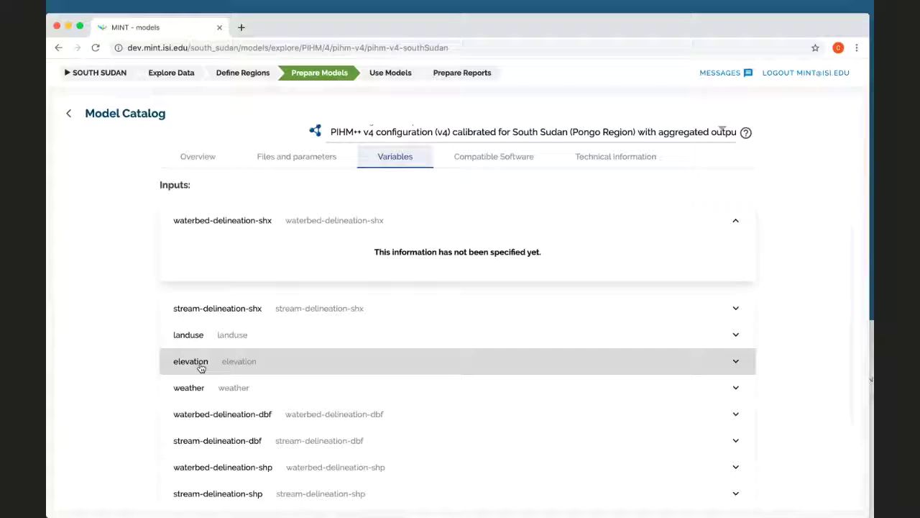
click(201, 372)
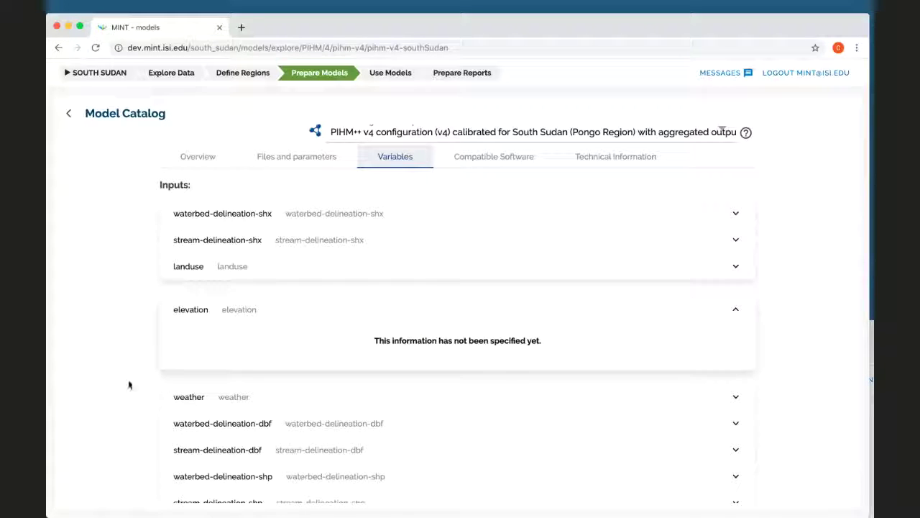
scroll(129, 384, down, 3)
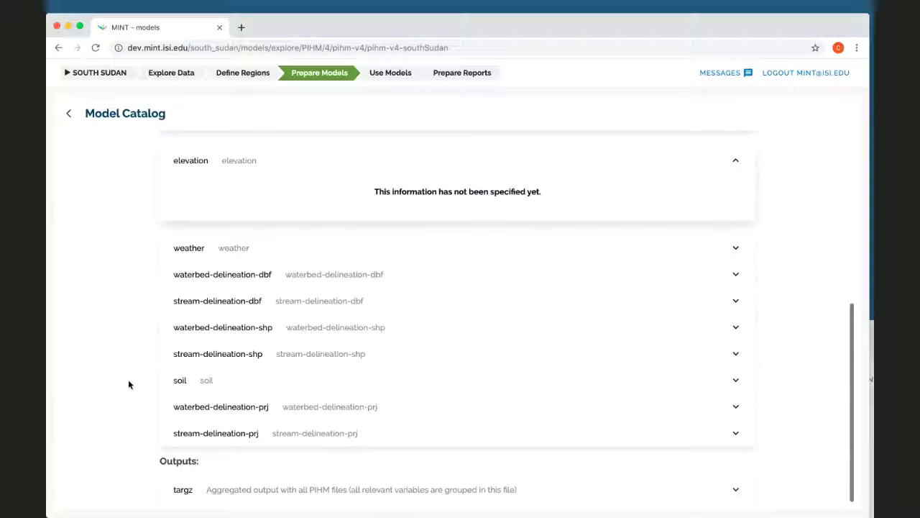
scroll(133, 363, up, 5)
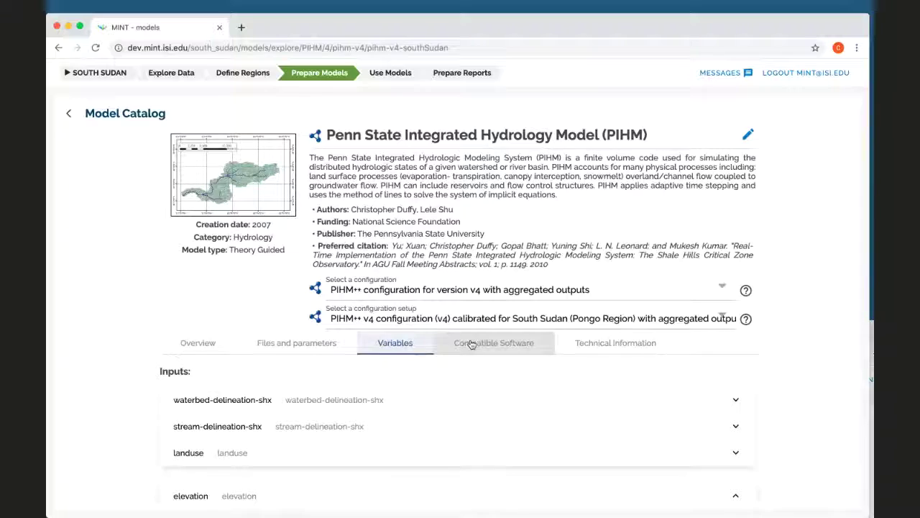
Step: Check PIHM's compatible software and technical information, then return to the catalog and Use Models
click(485, 342)
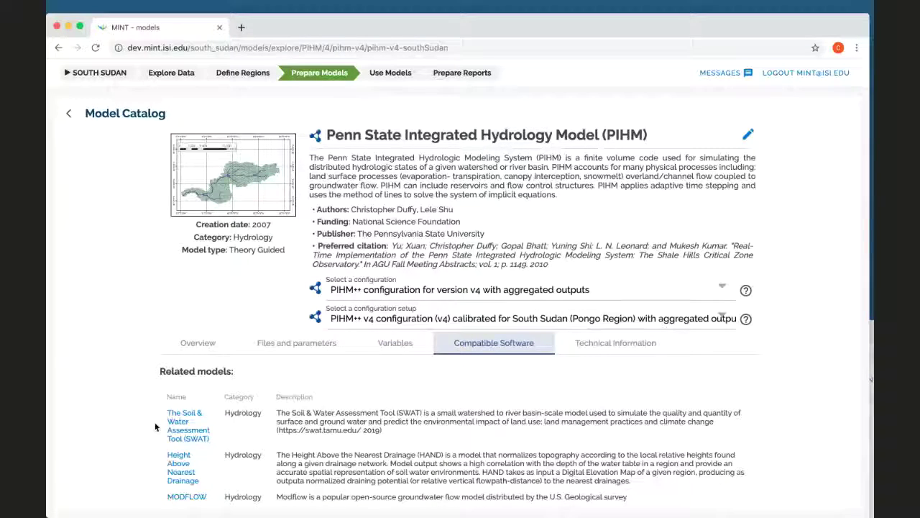
scroll(155, 427, down, 1)
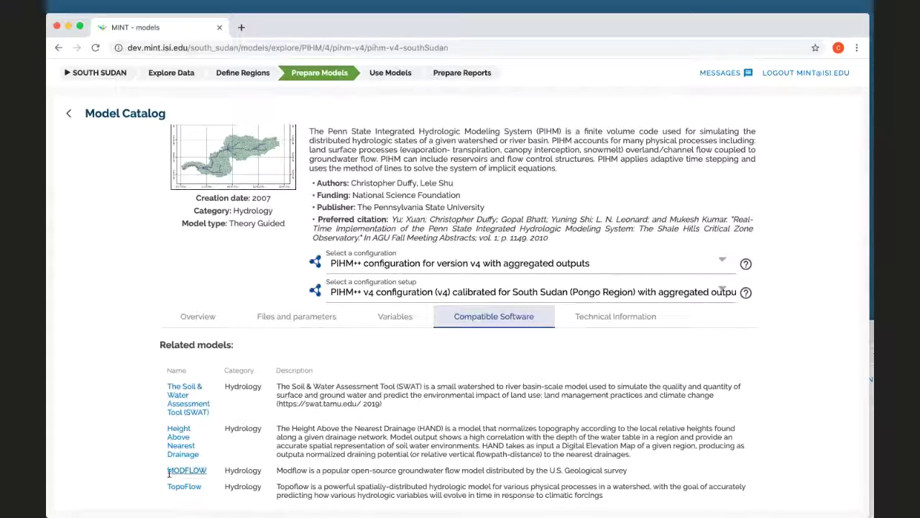
click(624, 318)
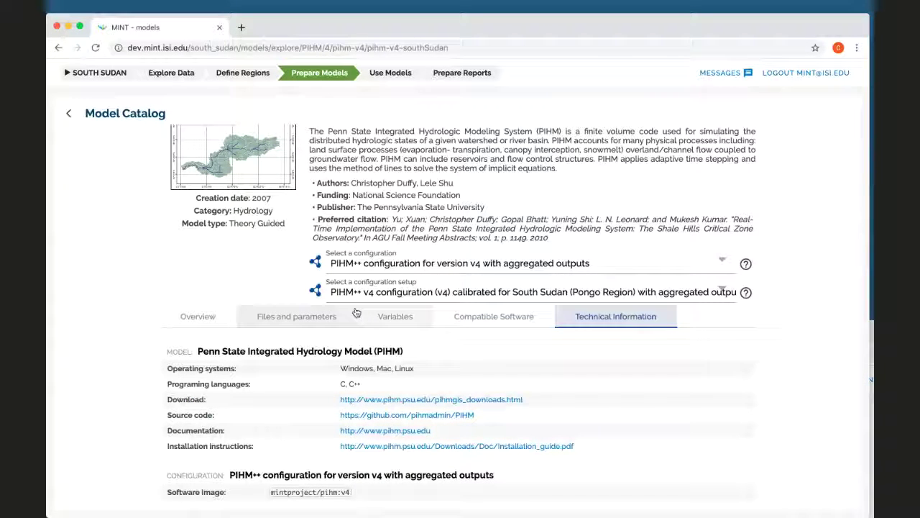
click(103, 113)
scroll(120, 284, down, 10)
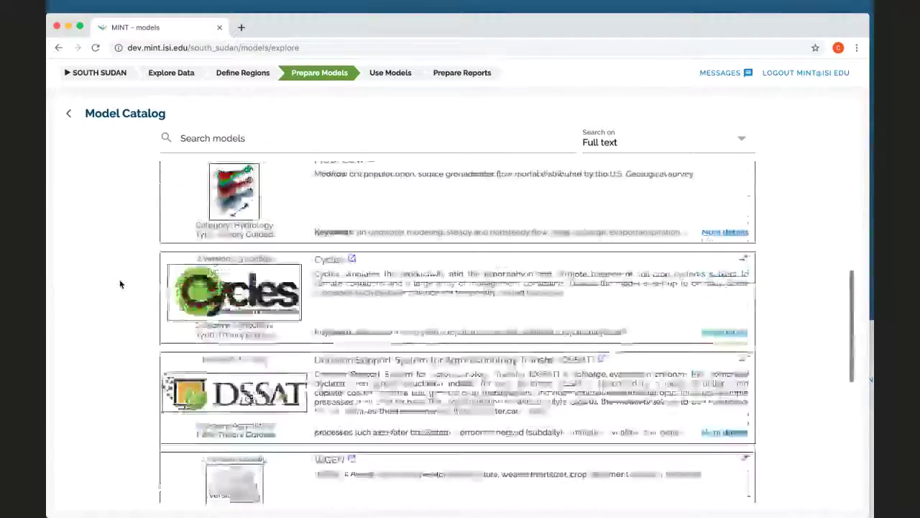
scroll(120, 284, up, 8)
scroll(119, 284, up, 4)
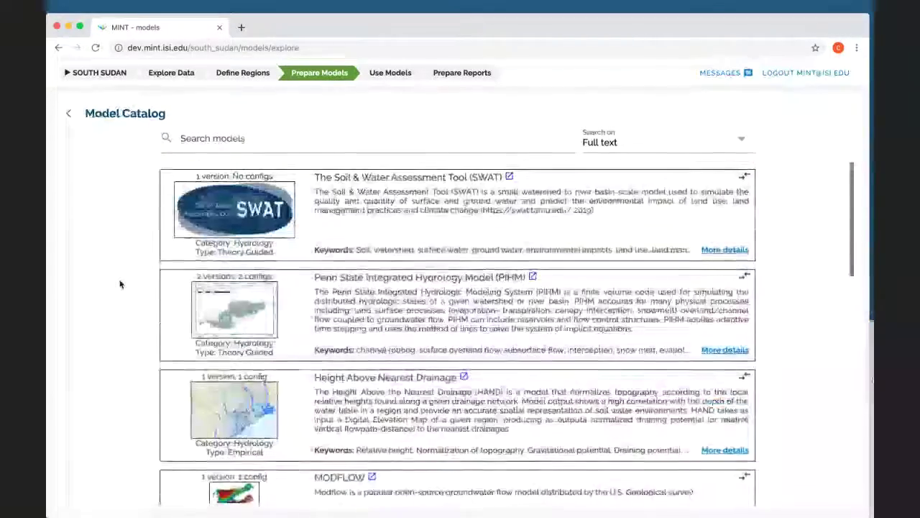
click(388, 74)
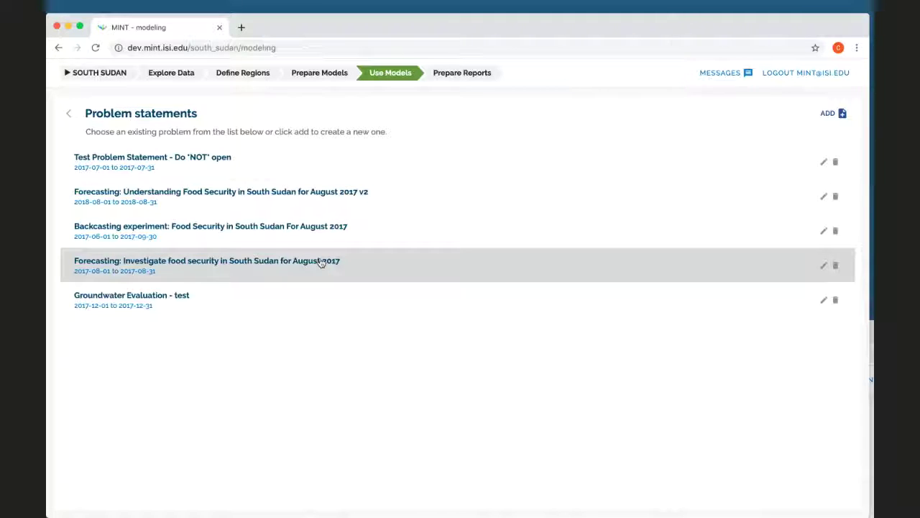
Step: Open the August 2017 food security scenario and its Potential Crop Production yield task
click(320, 262)
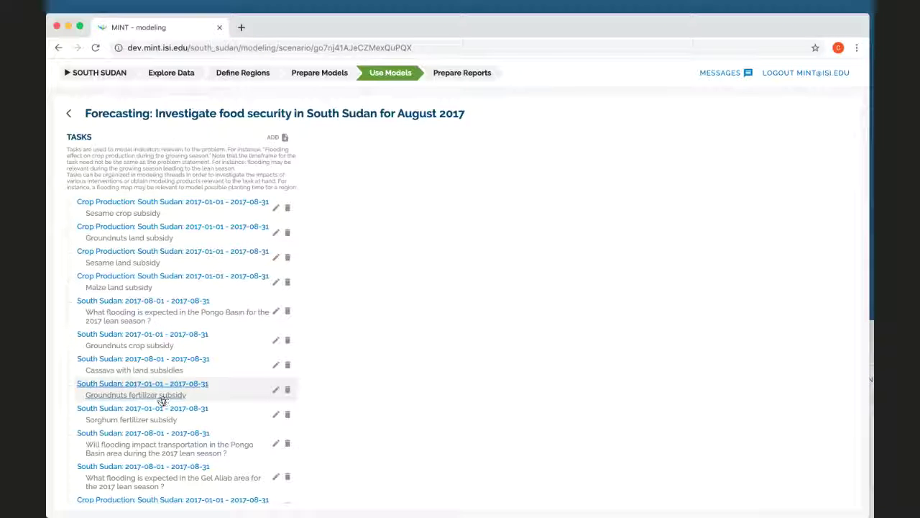
scroll(161, 401, down, 5)
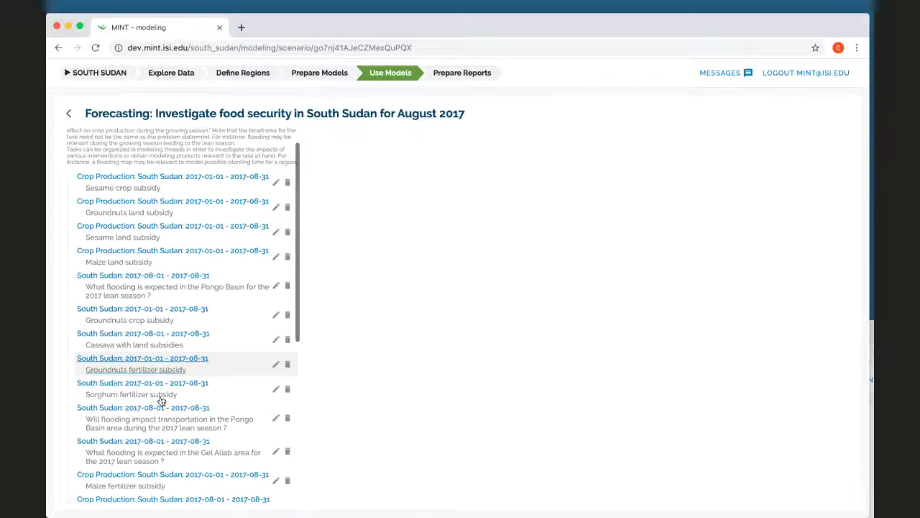
scroll(161, 400, down, 5)
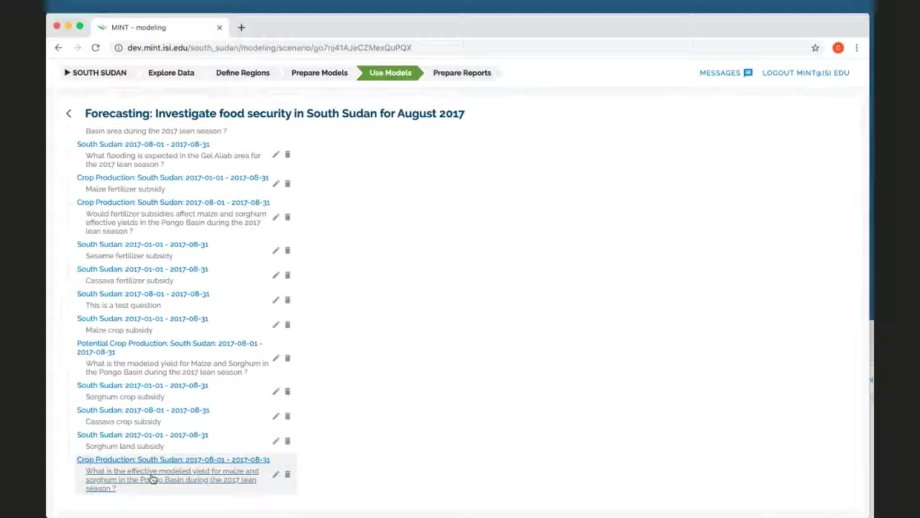
click(184, 367)
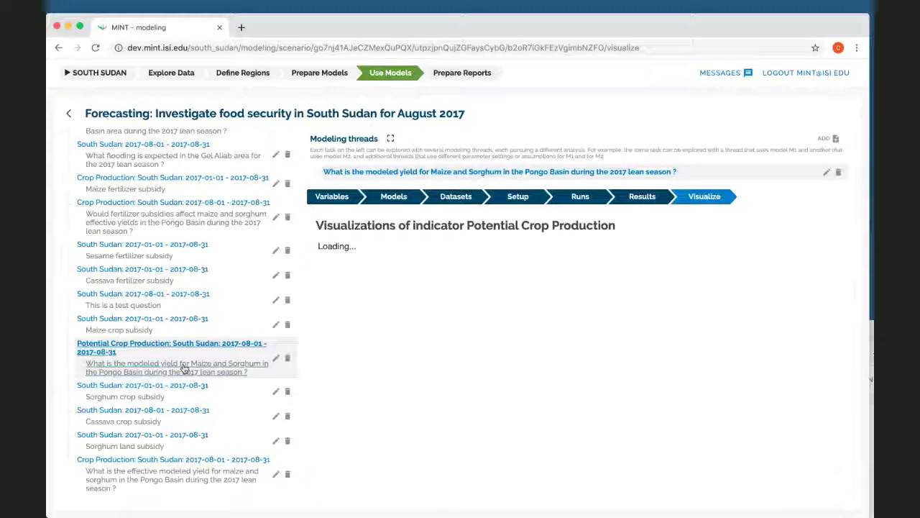
Step: Switch the Pongo Basin yield thread from its yield charts to the Variables step
scroll(228, 187, up, 1)
scroll(227, 187, up, 10)
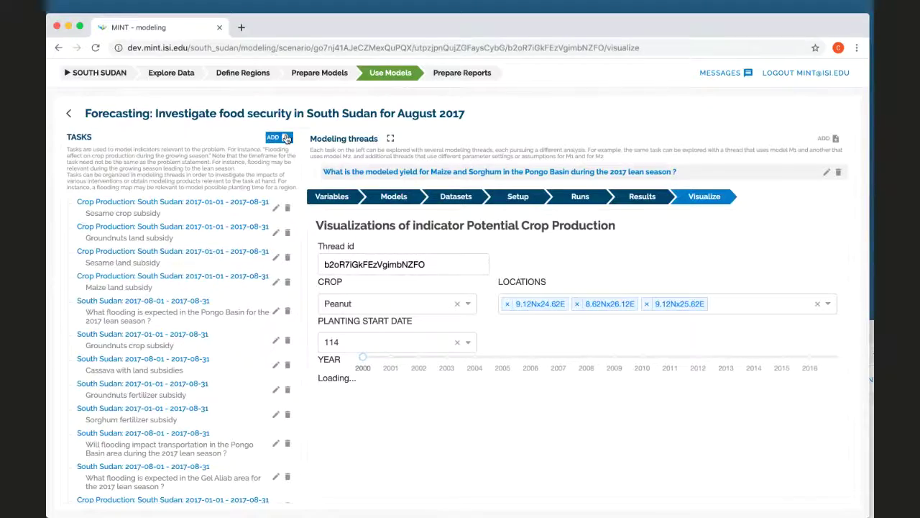
scroll(212, 309, down, 9)
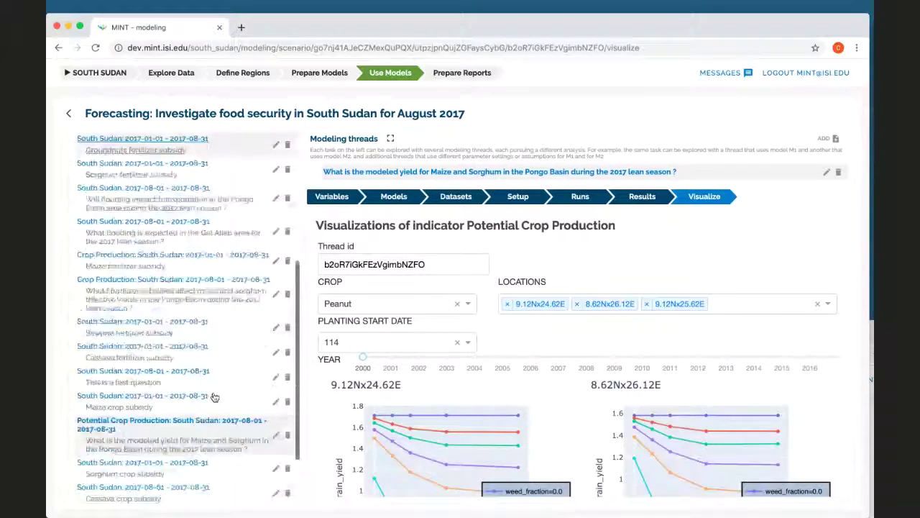
click(332, 199)
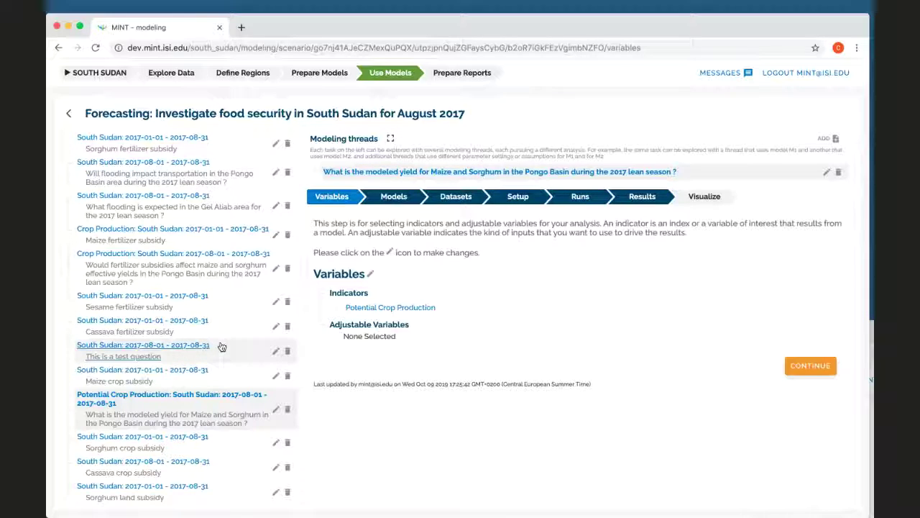
scroll(236, 295, up, 9)
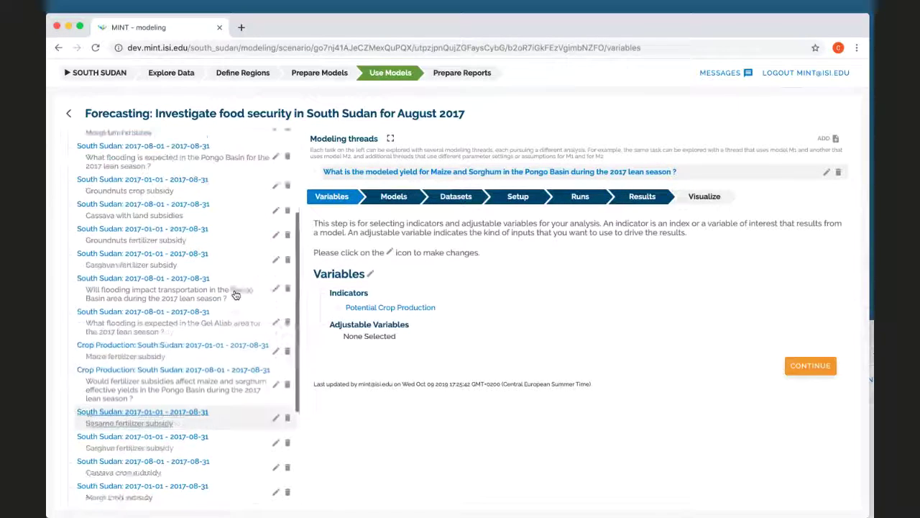
scroll(235, 295, down, 5)
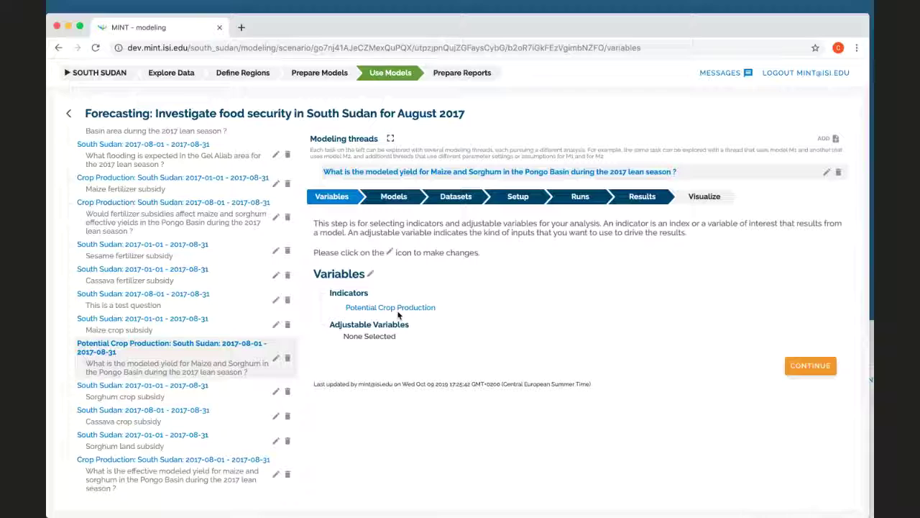
Step: Edit the variables, keeping Potential Crop Production as indicator and adjustable variables at None
click(371, 275)
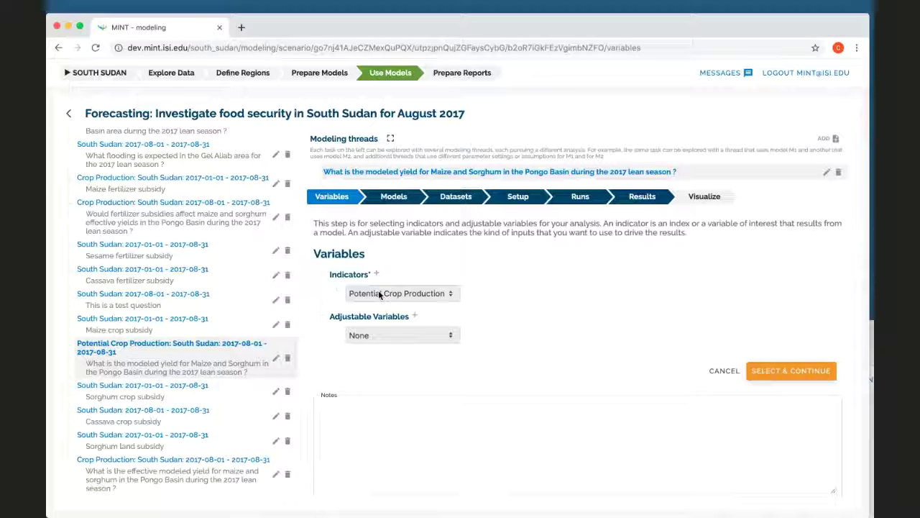
click(380, 294)
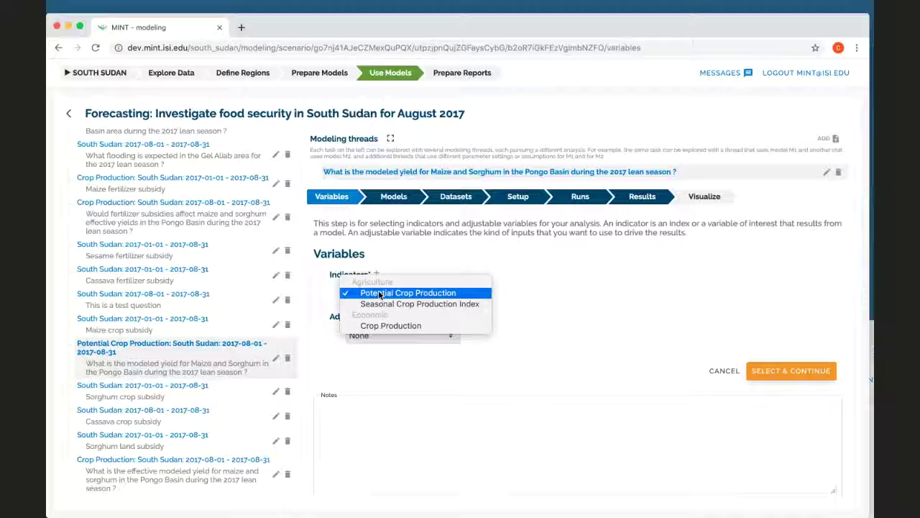
click(380, 293)
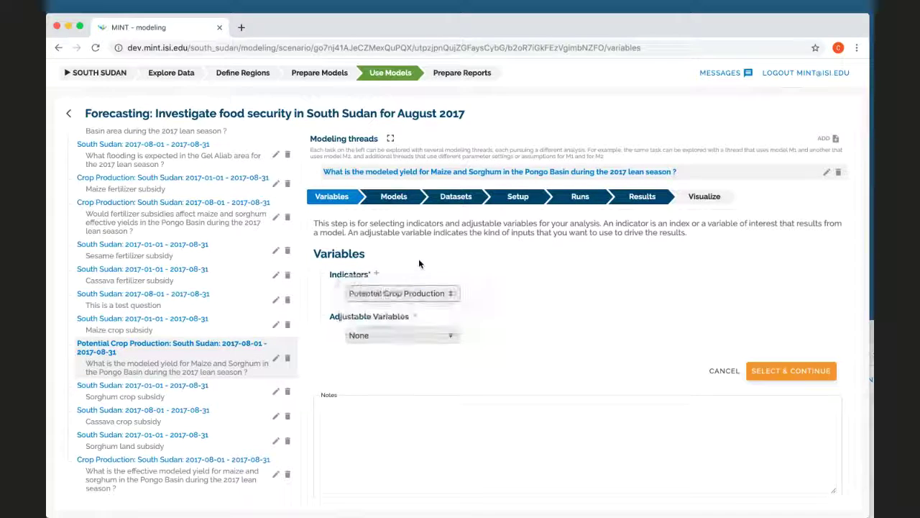
click(392, 338)
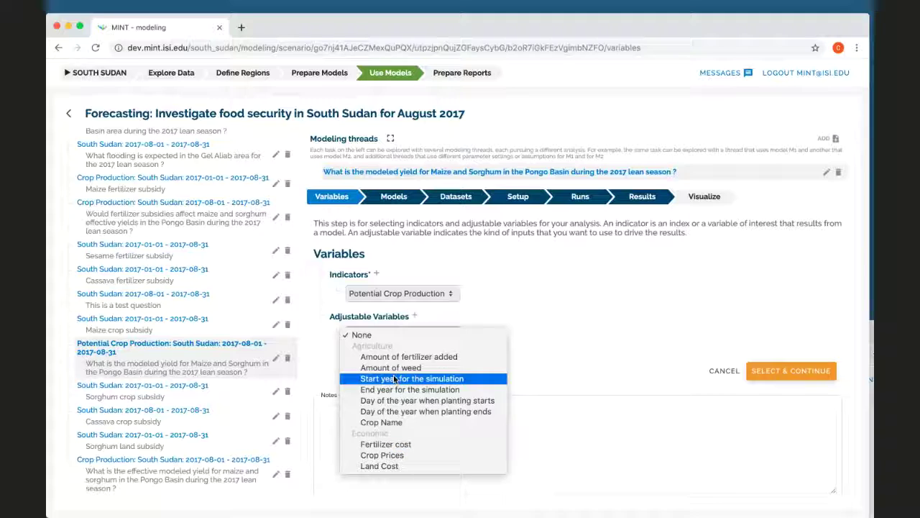
click(509, 285)
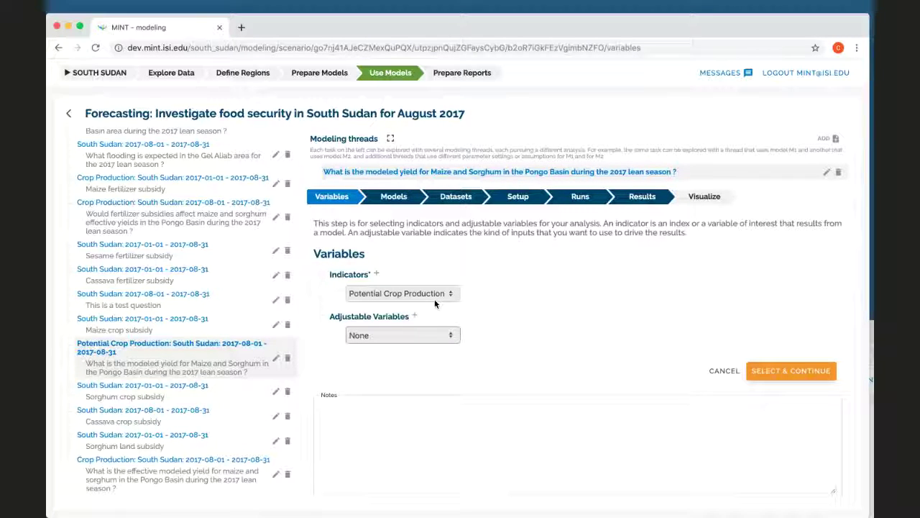
click(789, 378)
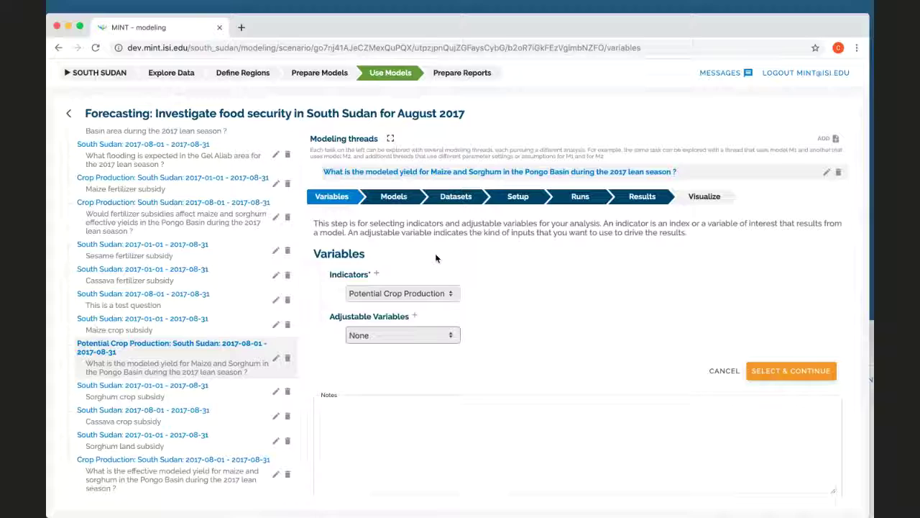
Step: In the Models step, add the Pongo no-file-selection and planting-dates Cycles models
click(399, 199)
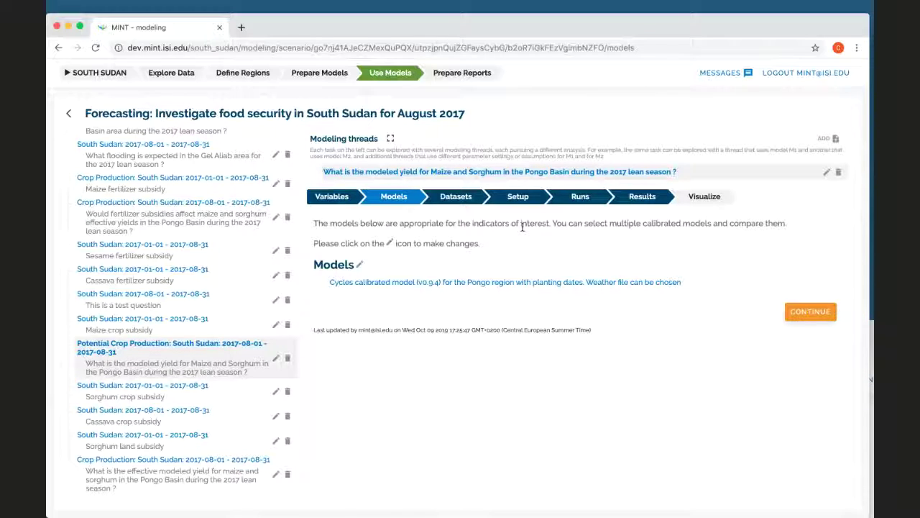
click(360, 266)
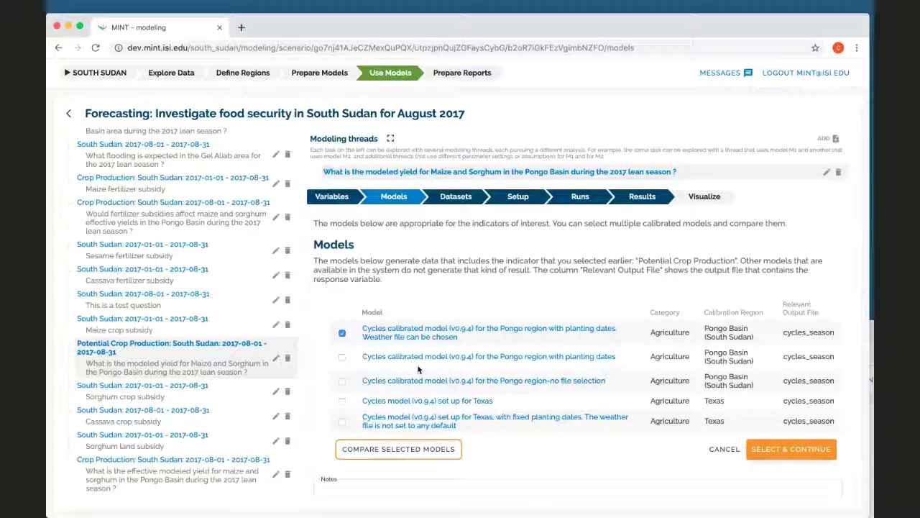
click(342, 380)
click(342, 356)
Step: Review the three checked Pongo Basin Cycles models in the comparison table, then close it
click(369, 453)
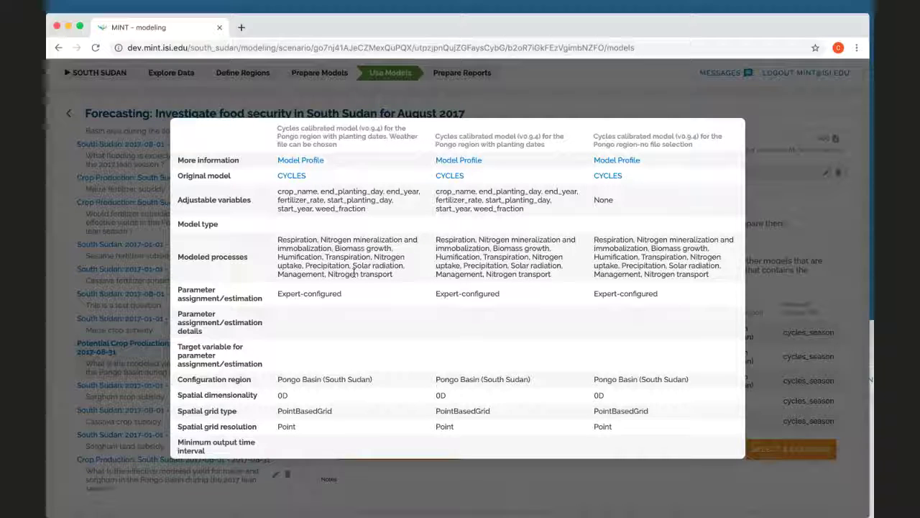
click(340, 462)
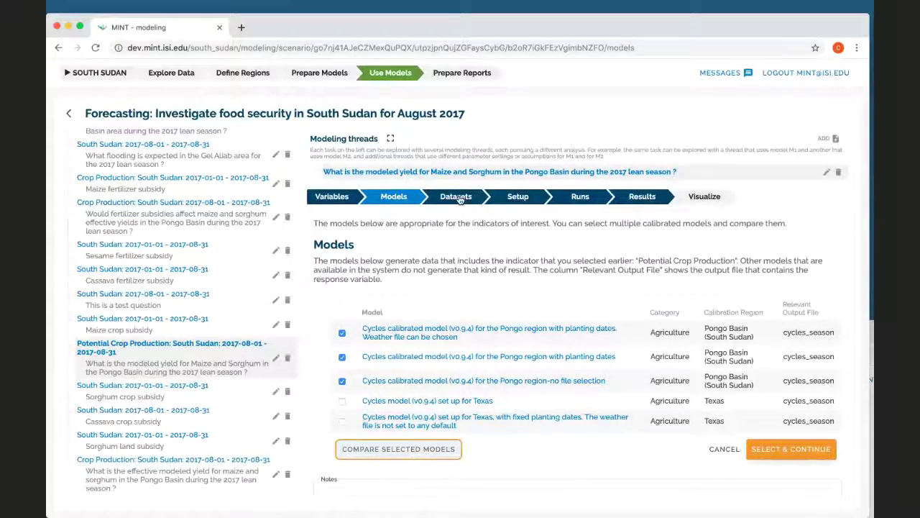
Step: Cancel the three-model selection to keep one Cycles planting-dates model, then view Datasets (Cycles Weather)
click(460, 200)
click(401, 198)
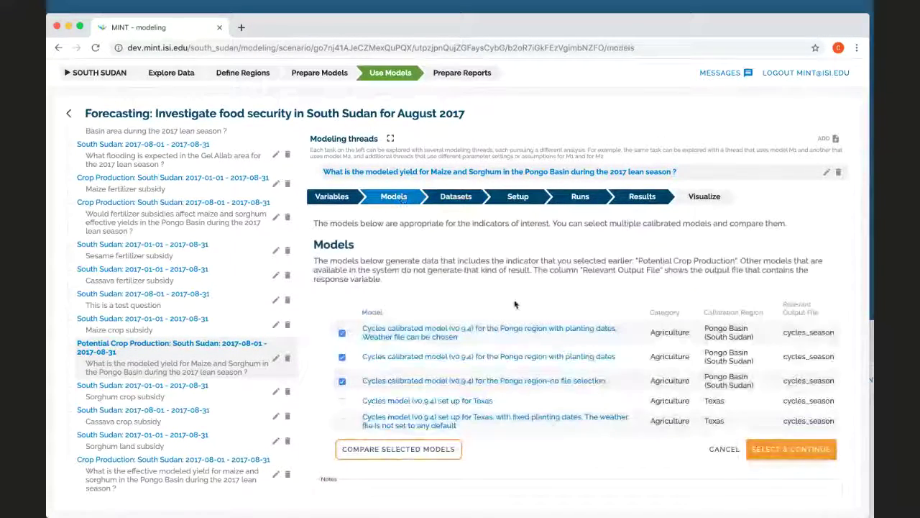
click(723, 448)
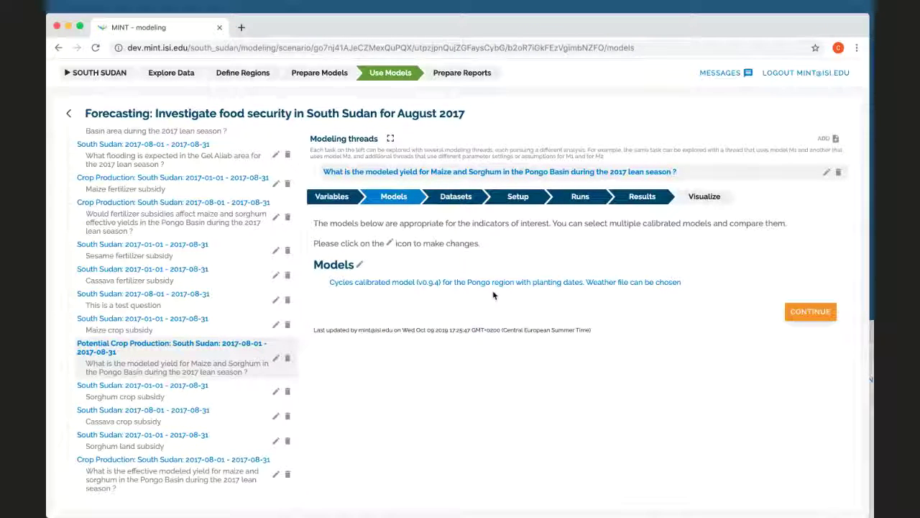
click(460, 197)
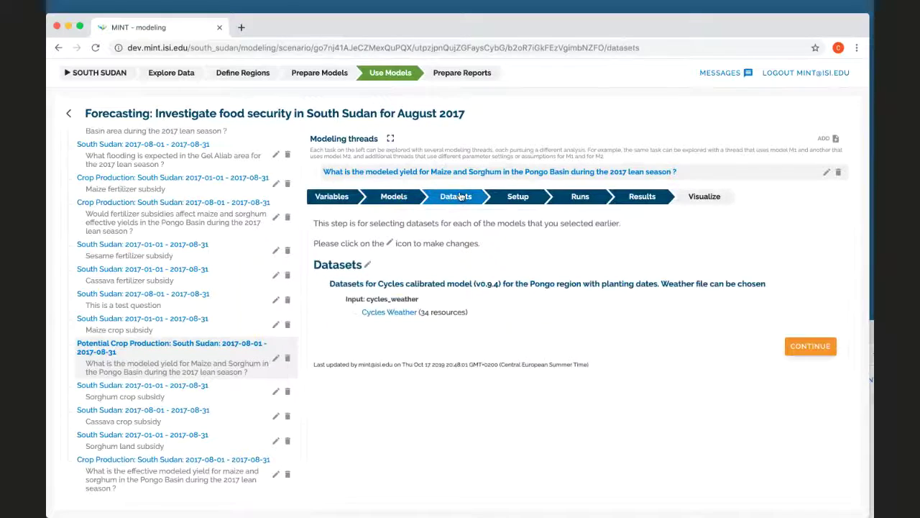
click(367, 265)
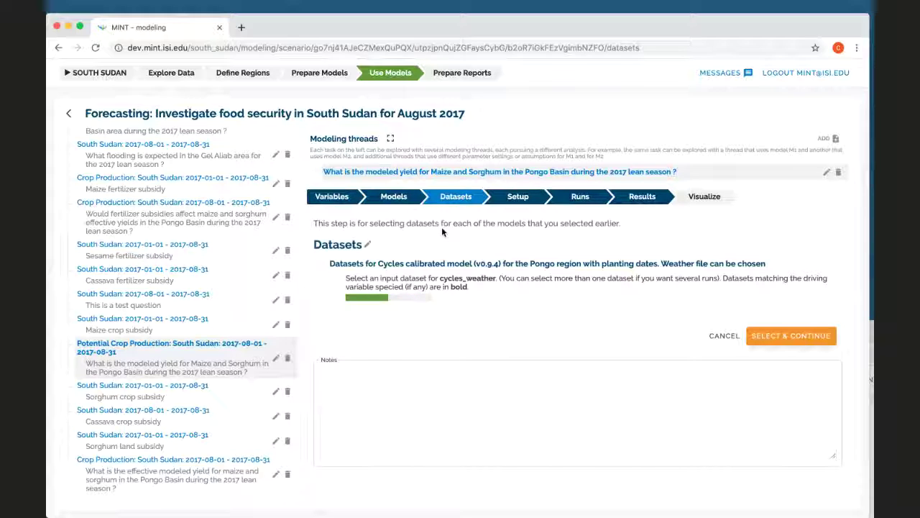
click(722, 336)
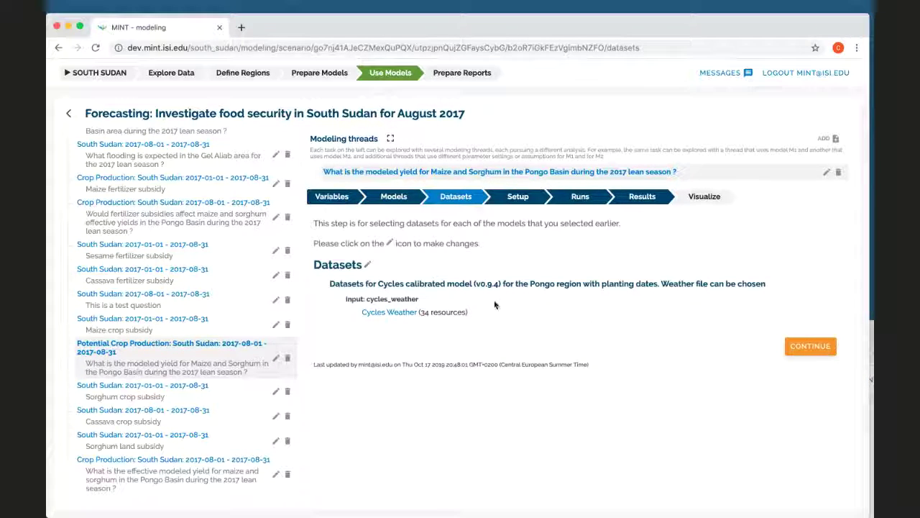
Step: Review the Setup parameters: crops Maize, Sorghum, Peanut and fertilizer rates 625 to 0 mg/ha
click(517, 199)
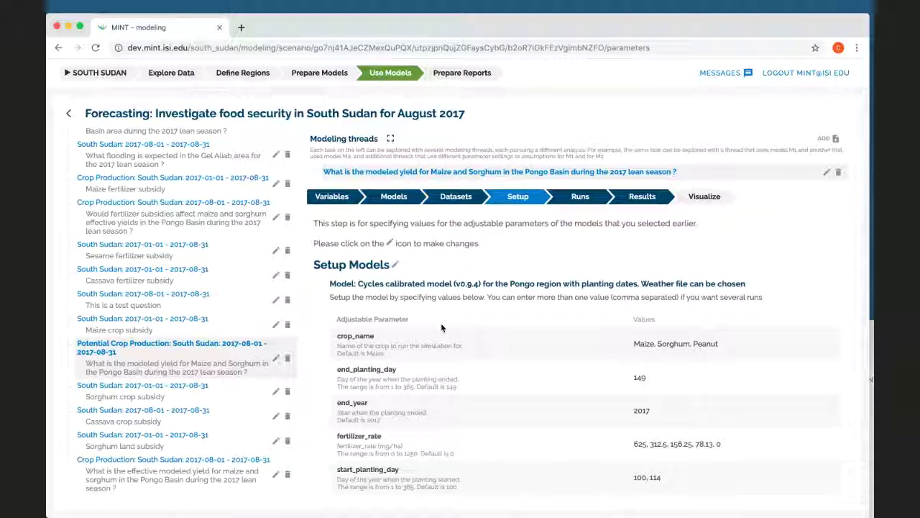
scroll(441, 328, down, 1)
scroll(442, 328, down, 1)
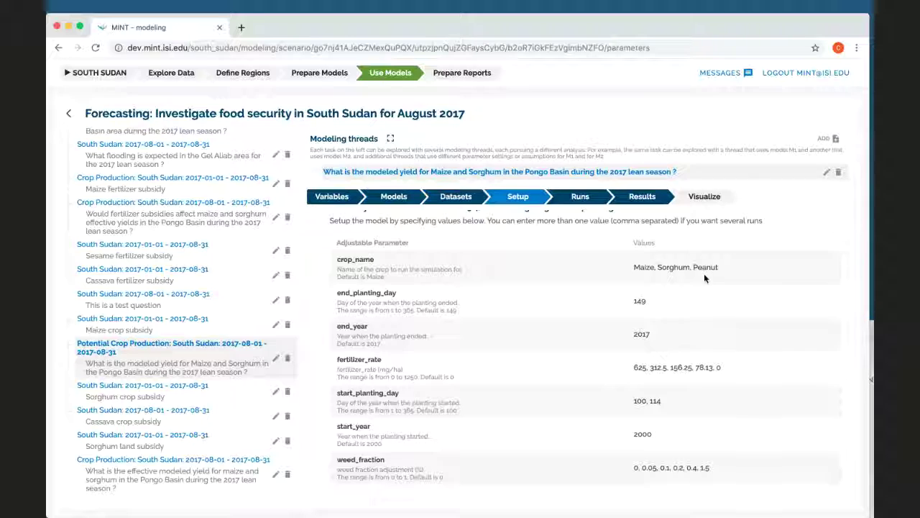
scroll(702, 275, up, 3)
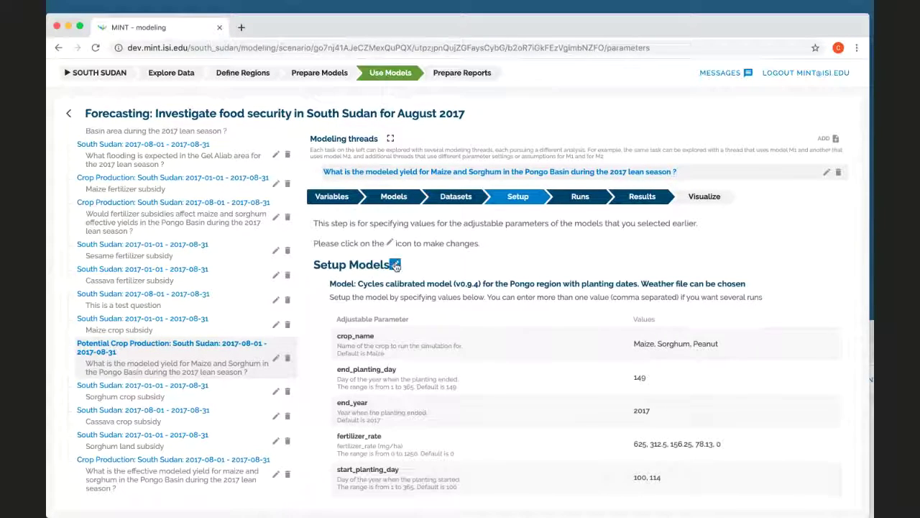
Step: Try adding 130 to end_planting_day, then cancel the edit so it stays 149
click(395, 265)
click(648, 357)
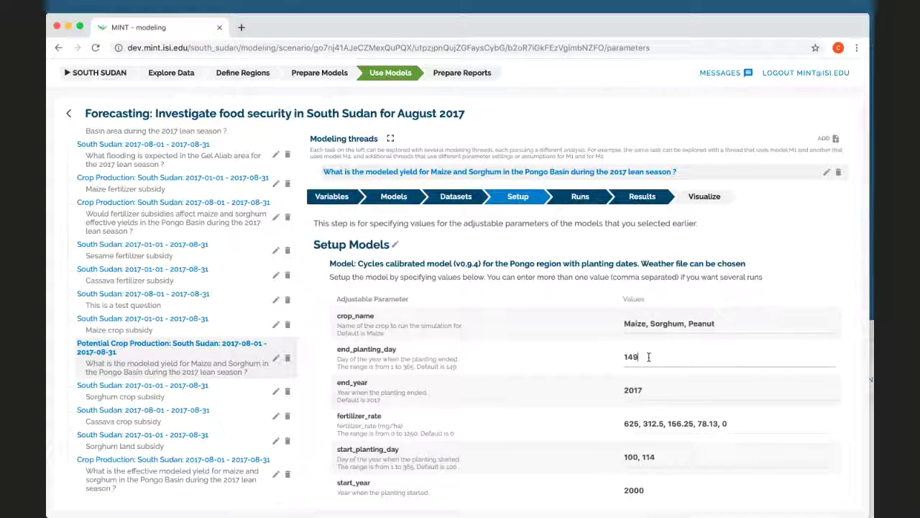
text(, )
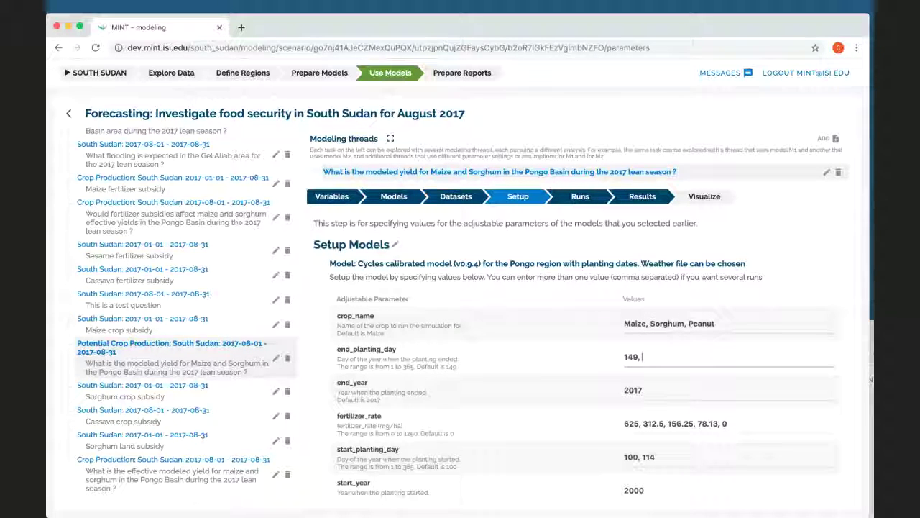
text(130)
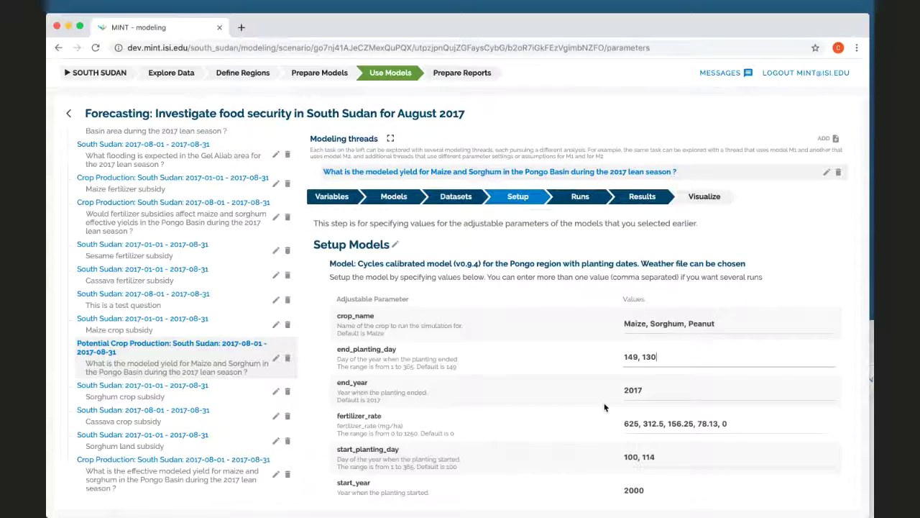
scroll(603, 406, down, 2)
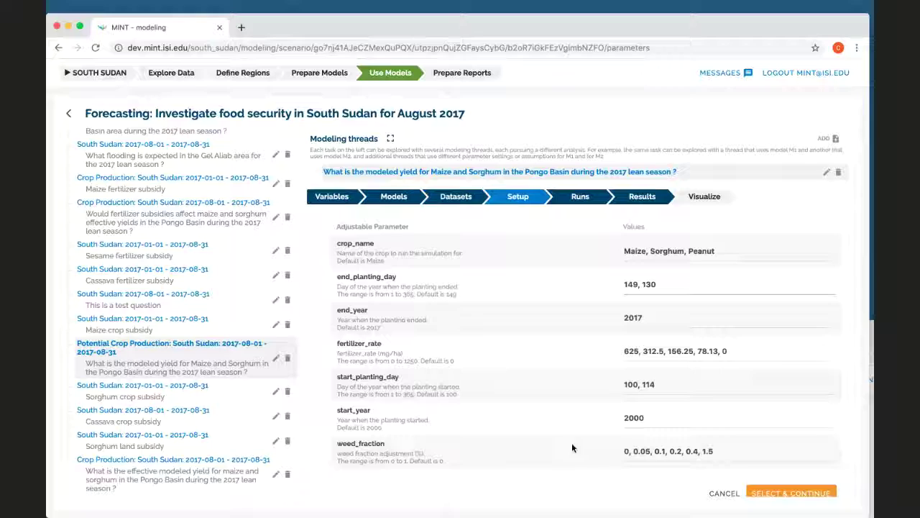
scroll(568, 448, down, 3)
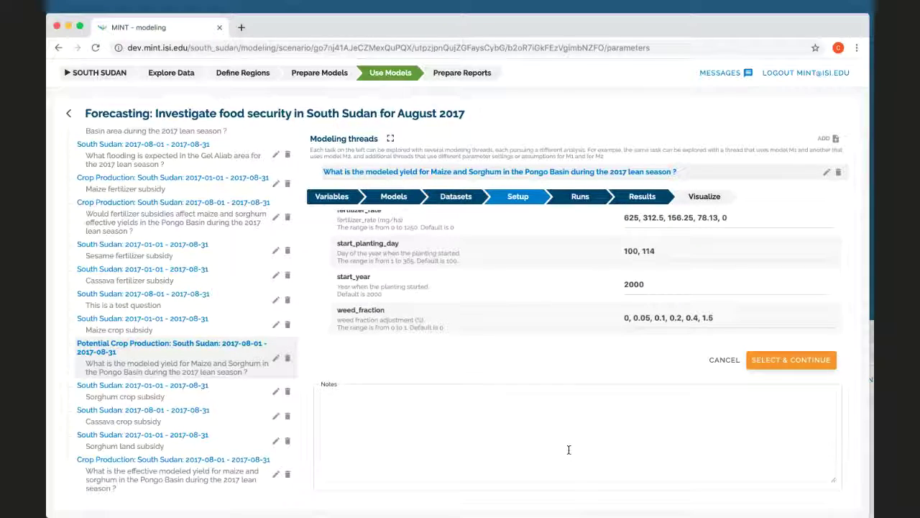
scroll(568, 453, up, 3)
scroll(567, 452, down, 3)
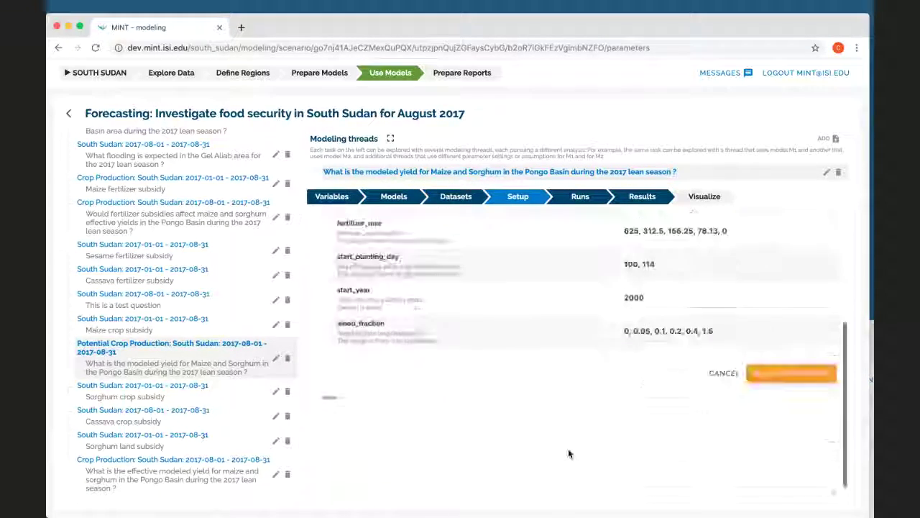
click(725, 360)
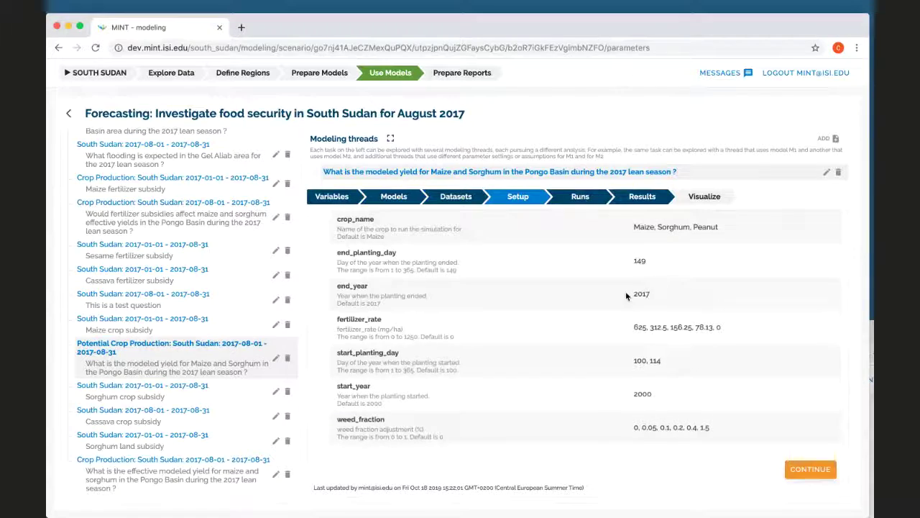
scroll(625, 292, up, 3)
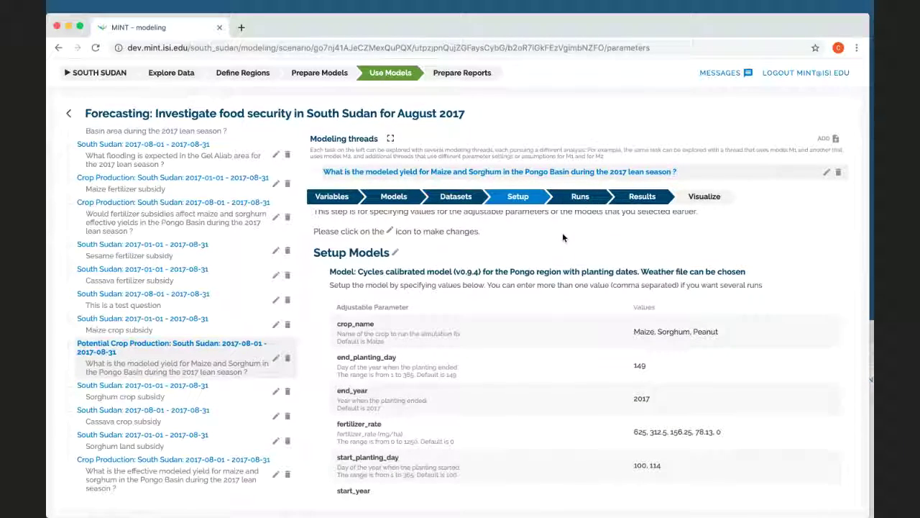
Step: Open the Runs step and confirm all 6120 Cycles runs succeeded with none failed
click(580, 197)
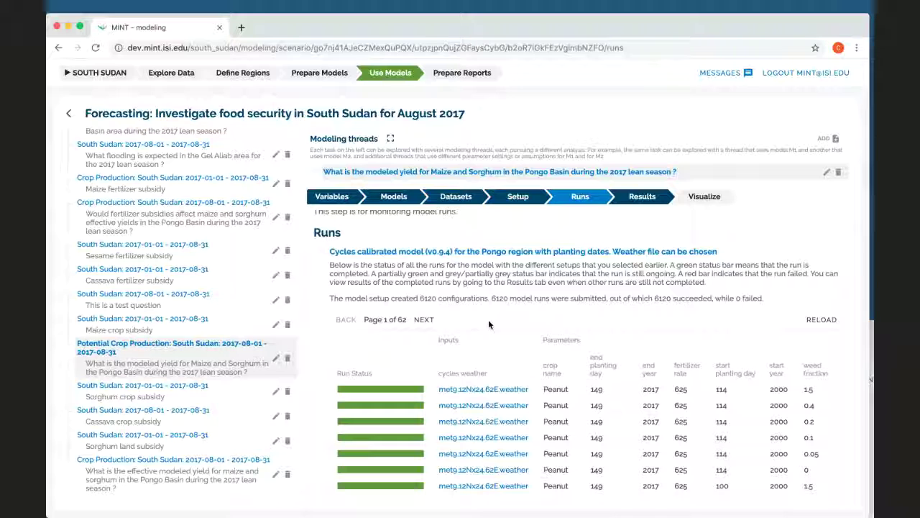
scroll(488, 325, down, 3)
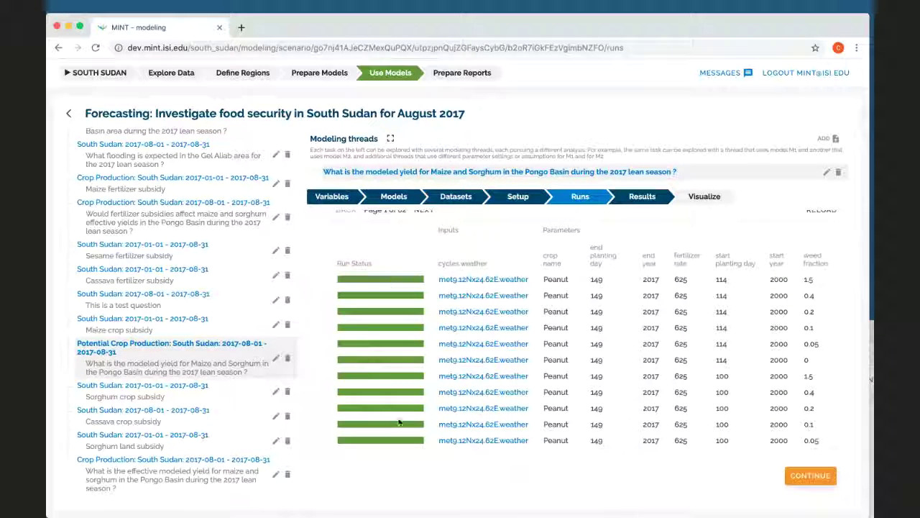
scroll(573, 481, up, 1)
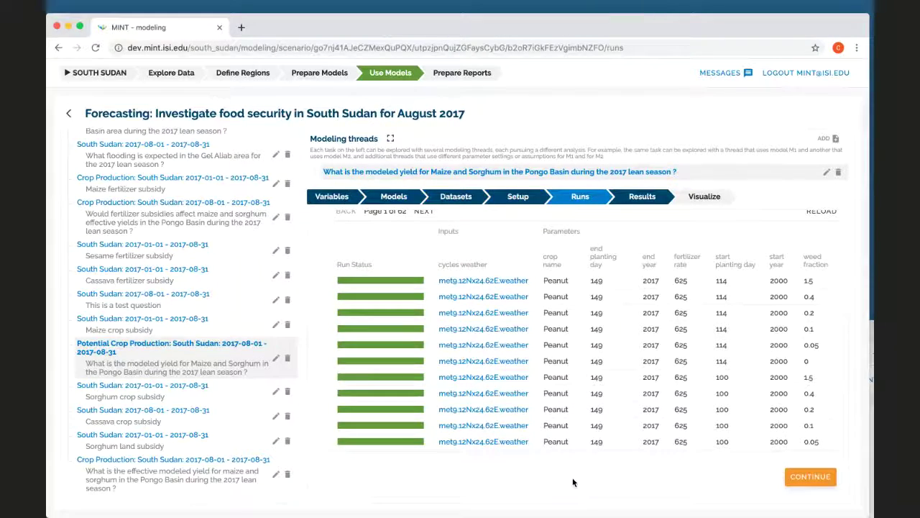
scroll(517, 381, up, 3)
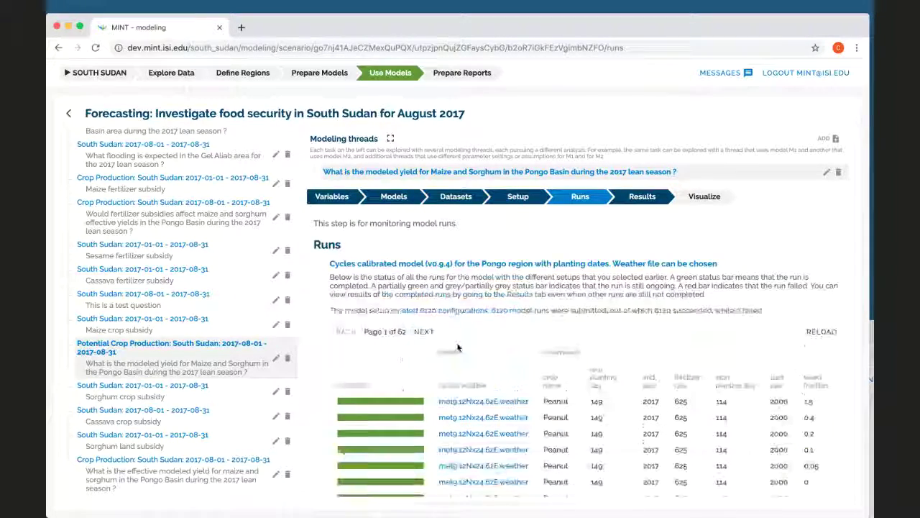
Step: Go to page 2 of the model run list and scroll through it
click(424, 272)
scroll(412, 409, down, 5)
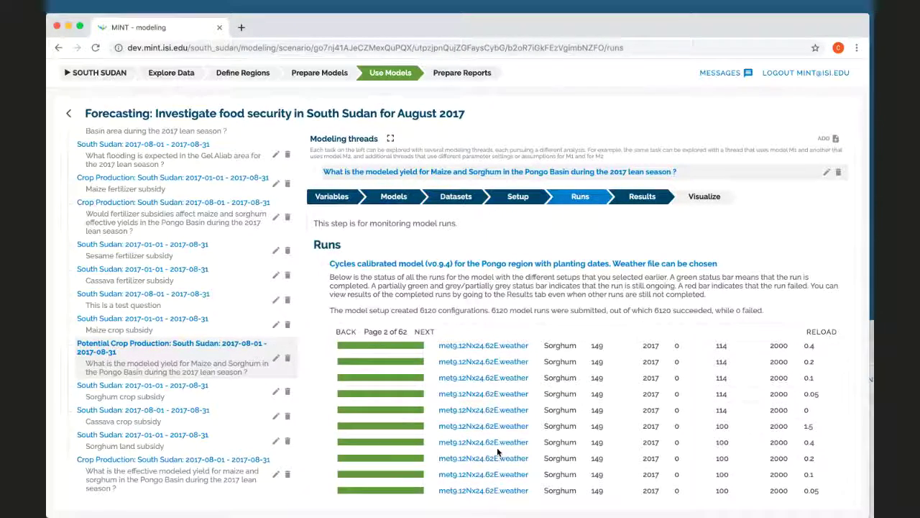
scroll(498, 450, down, 2)
scroll(606, 444, up, 3)
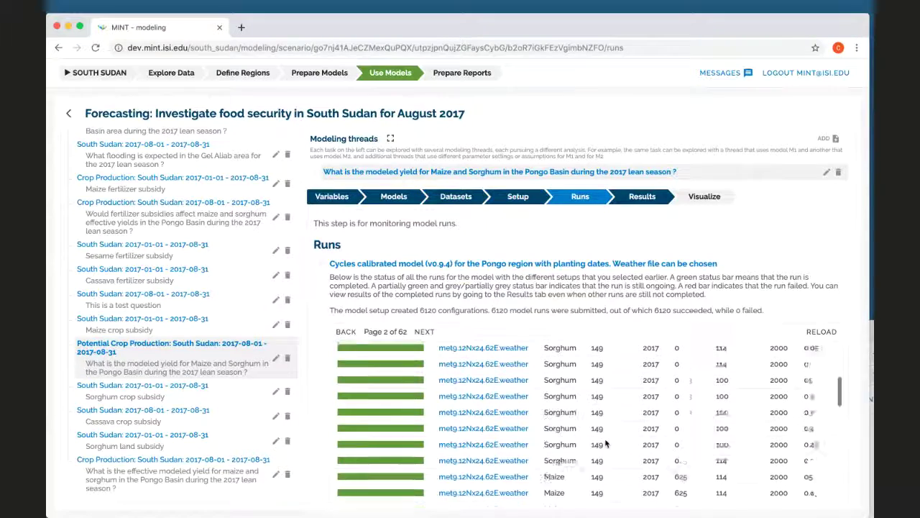
scroll(606, 443, up, 2)
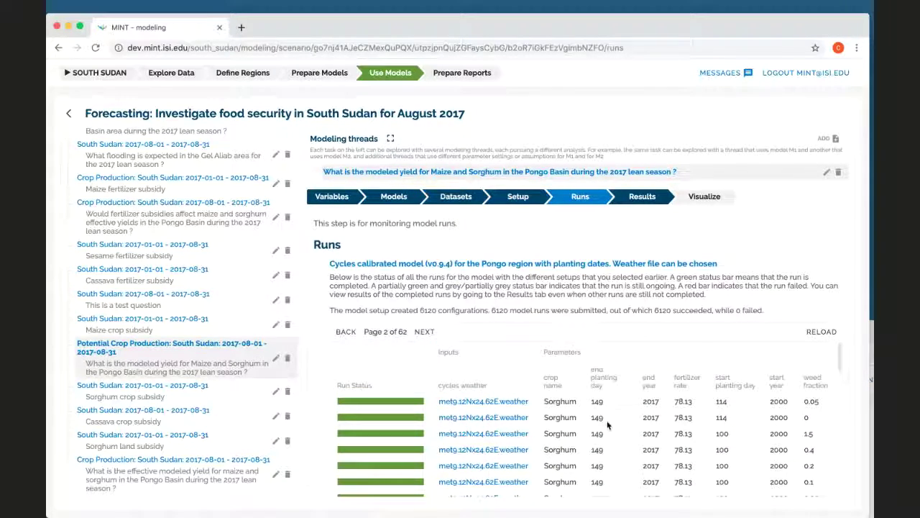
Step: Check the Results step, then open Visualize showing Peanut yields for start day 114 at three Pongo locations
click(643, 197)
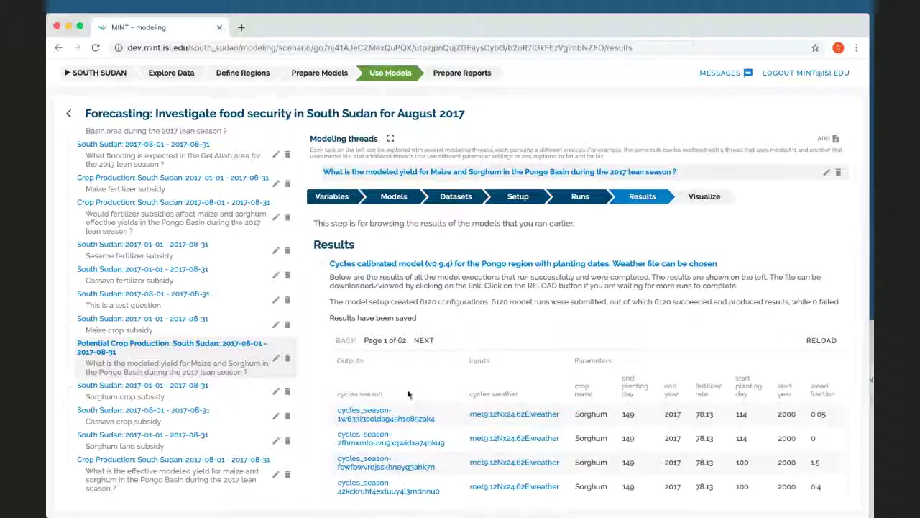
scroll(408, 394, down, 3)
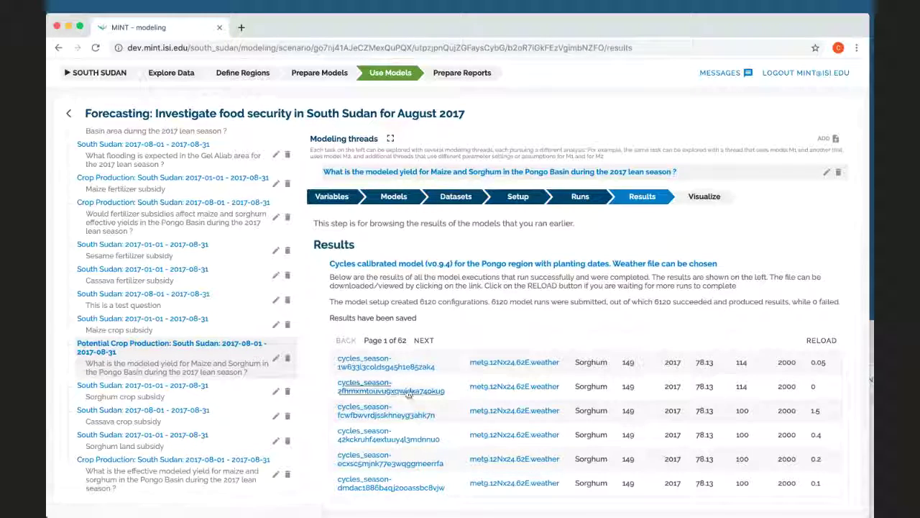
scroll(408, 394, up, 3)
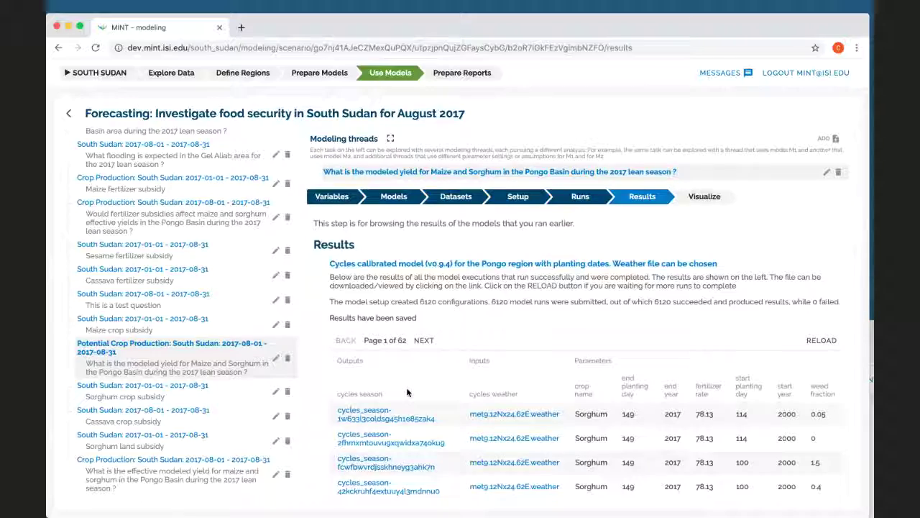
scroll(406, 391, down, 15)
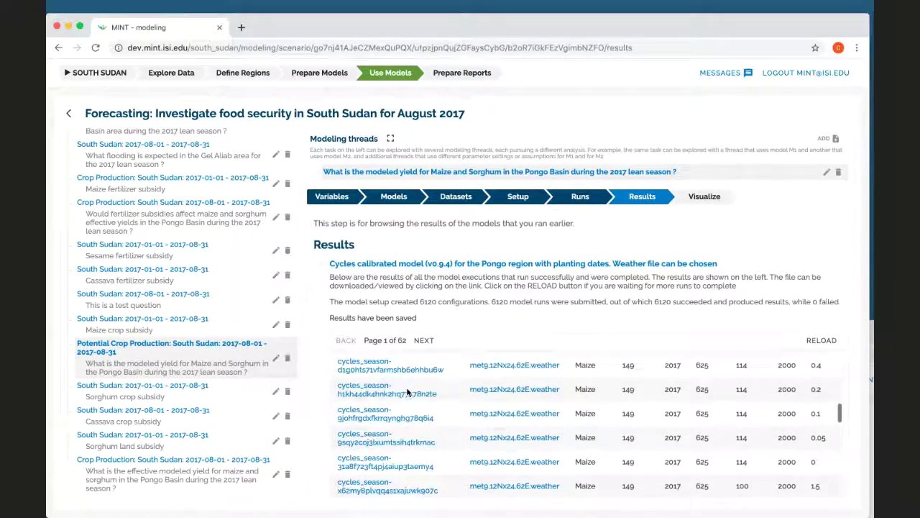
scroll(408, 391, up, 15)
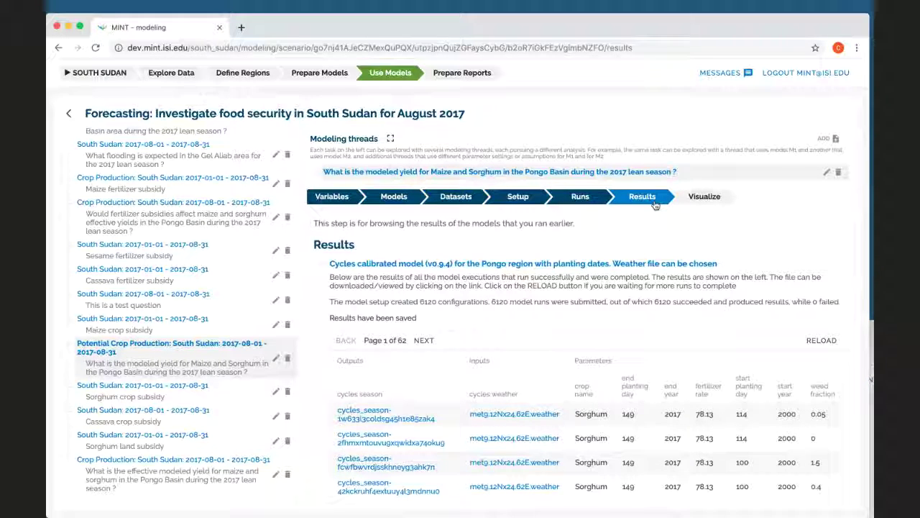
click(705, 198)
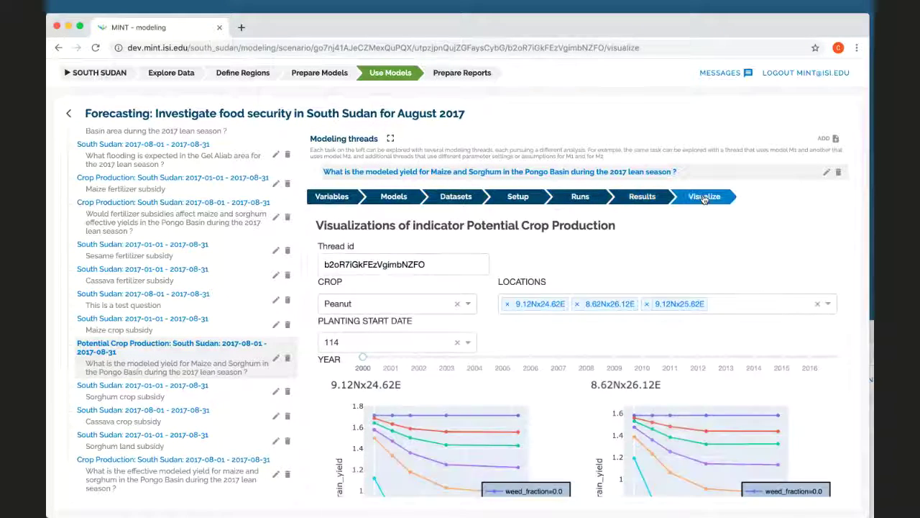
Step: Hide the task list to widen the yield charts and scroll through them
click(391, 139)
scroll(403, 248, down, 1)
scroll(403, 250, down, 1)
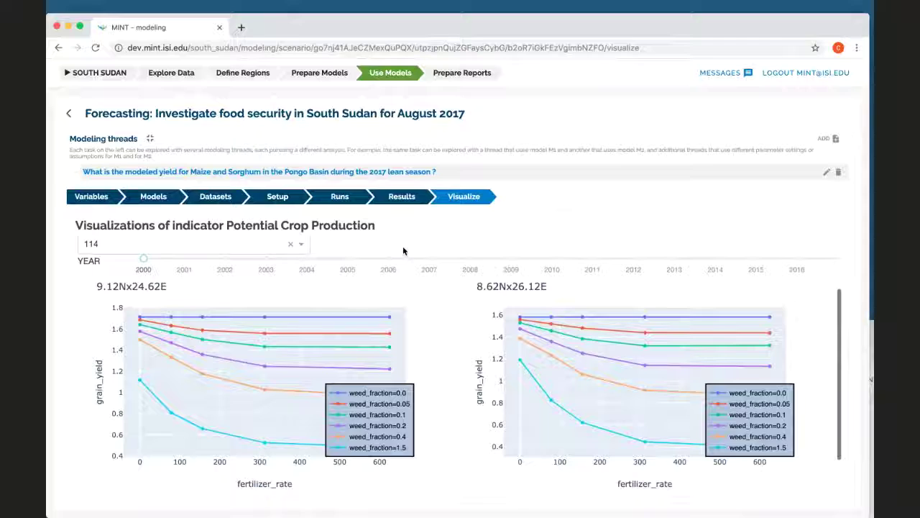
scroll(403, 250, up, 2)
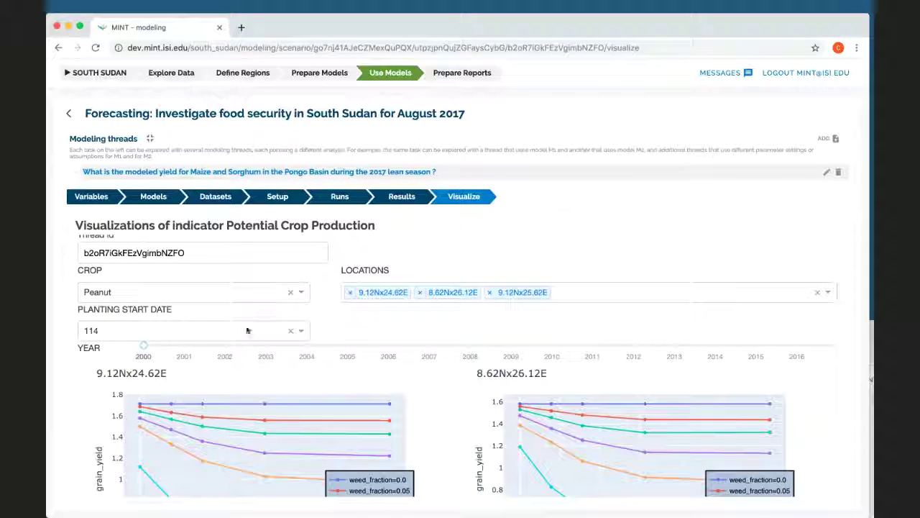
scroll(193, 358, down, 2)
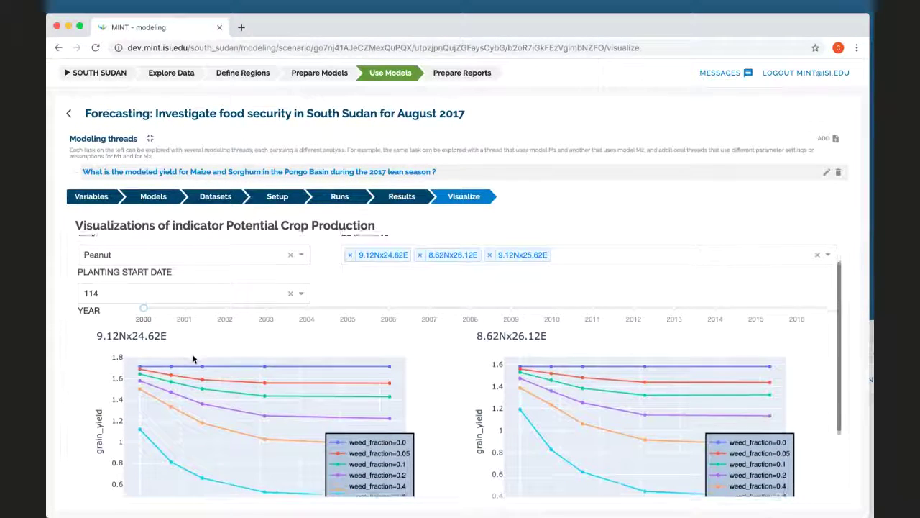
scroll(193, 358, down, 1)
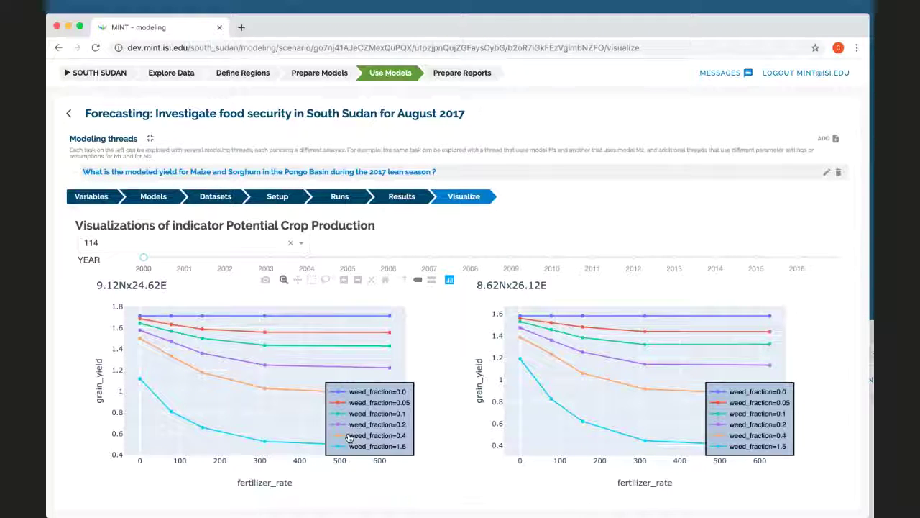
Step: Step the YEAR slider through 2001, 2002, 2003 to 2004 for the Peanut curves
click(184, 260)
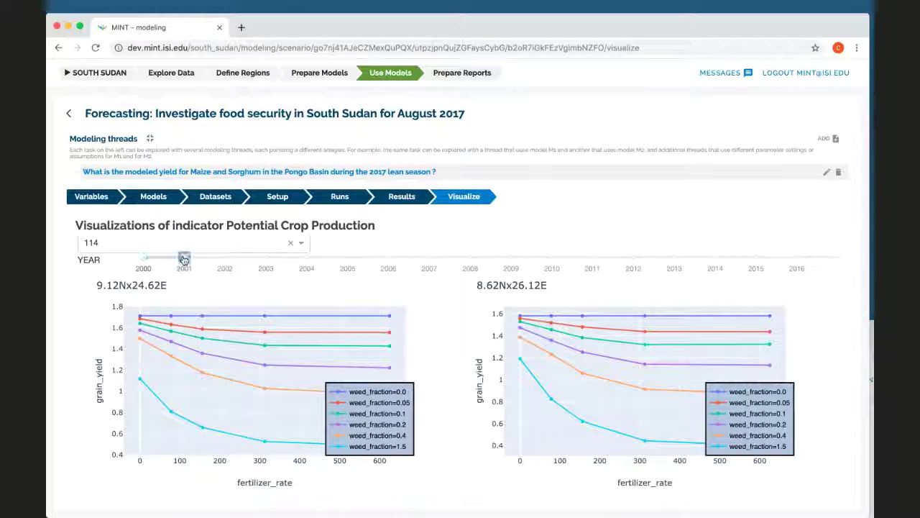
click(226, 261)
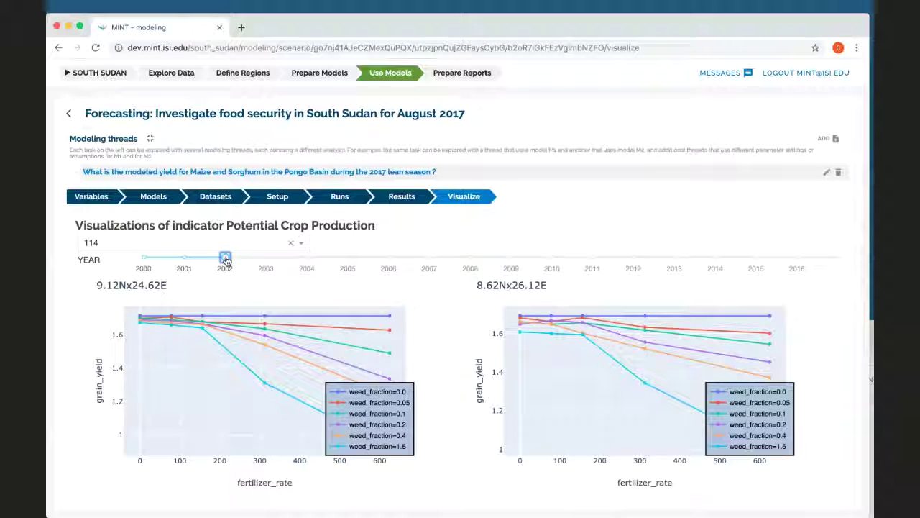
click(266, 260)
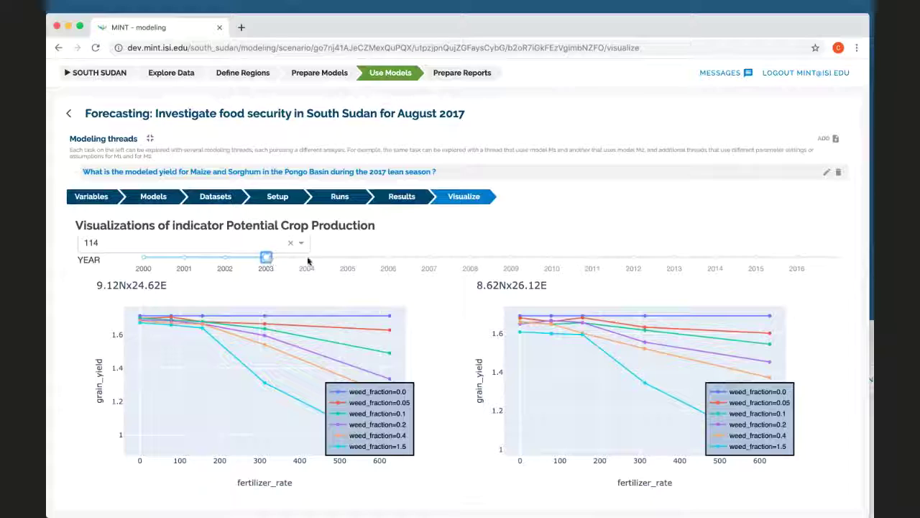
drag(267, 259, 306, 257)
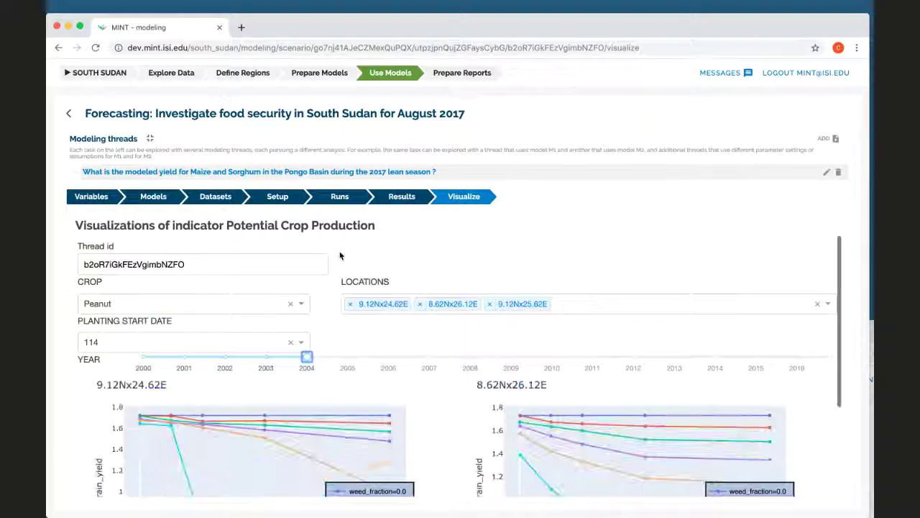
Step: Switch the yield charts to Maize and set the year to 2002
click(301, 304)
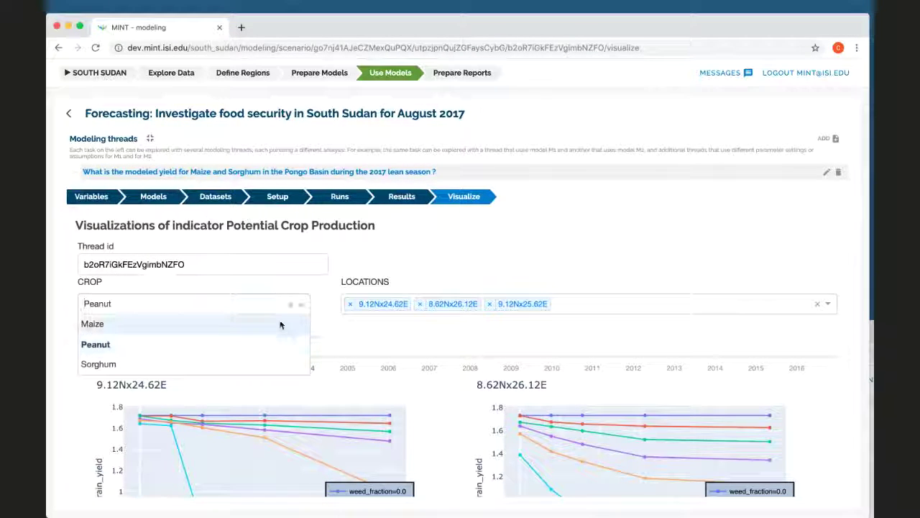
click(279, 325)
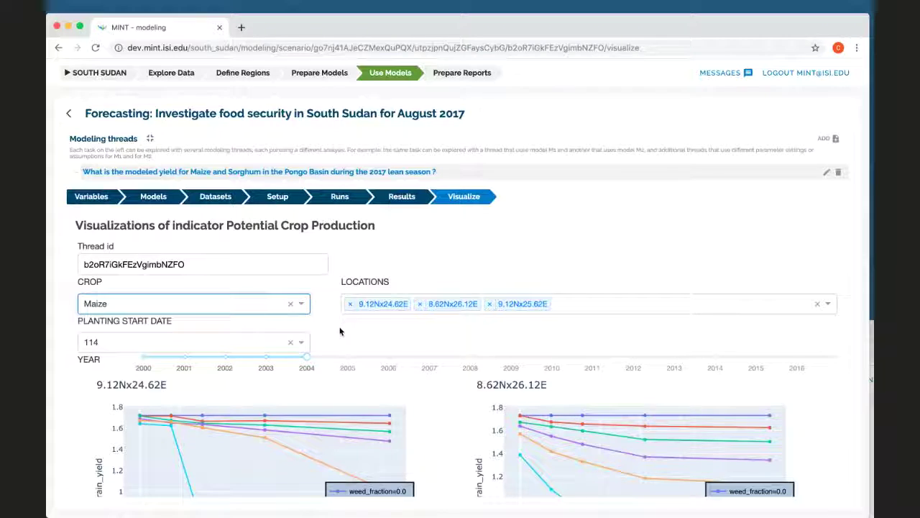
scroll(339, 330, down, 3)
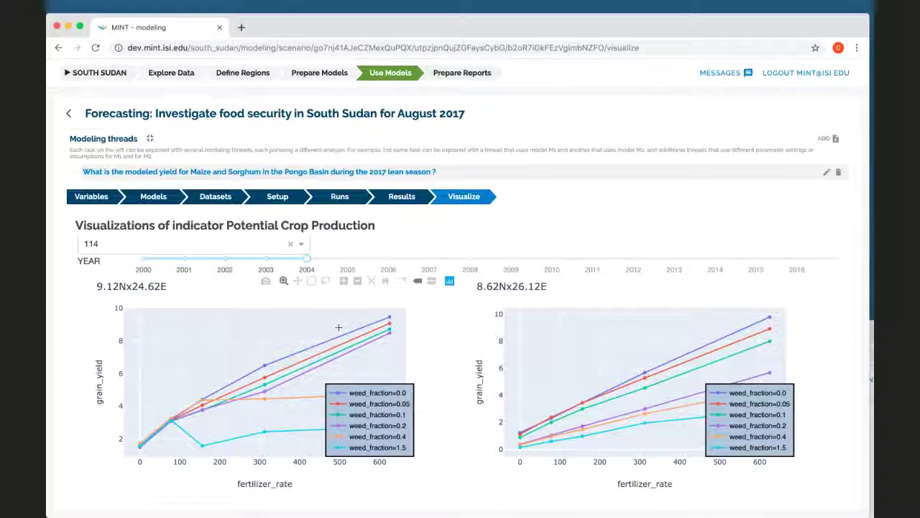
click(266, 258)
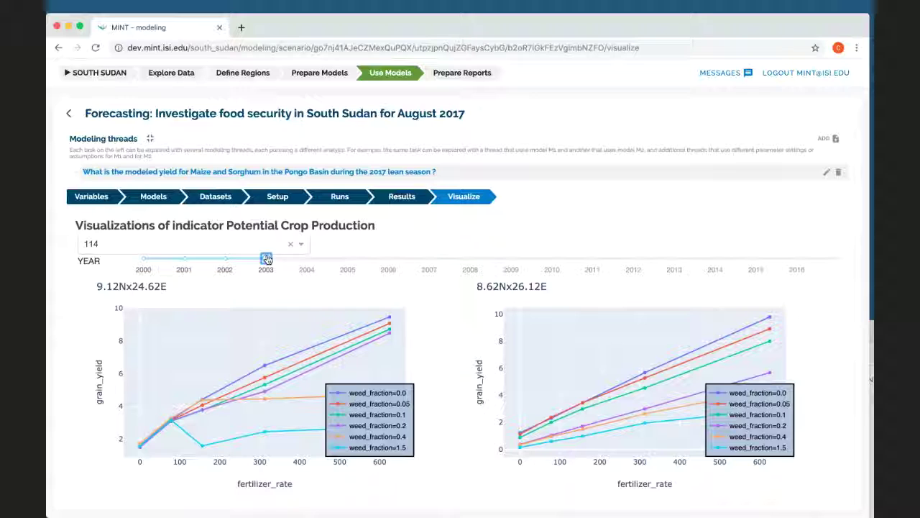
click(225, 259)
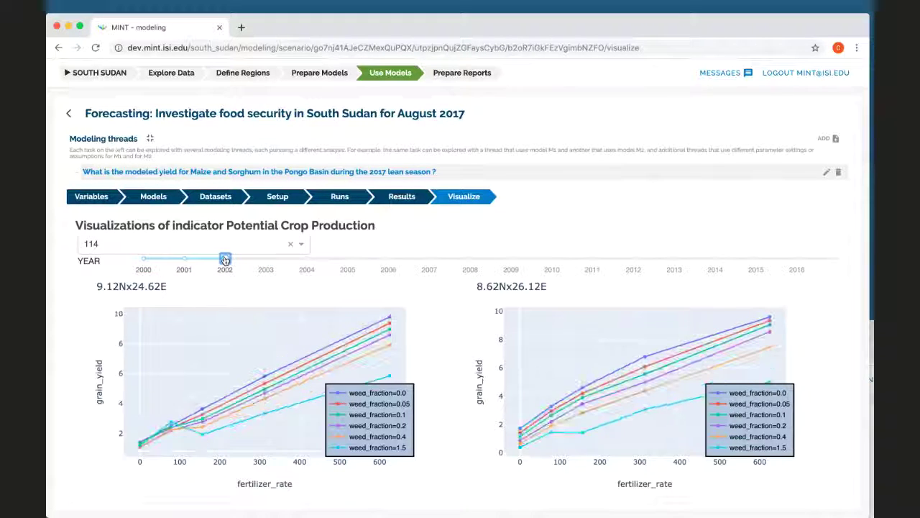
Step: Review the Maize charts for each location, then go to Prepare Reports' Available Reports list
scroll(432, 338, down, 5)
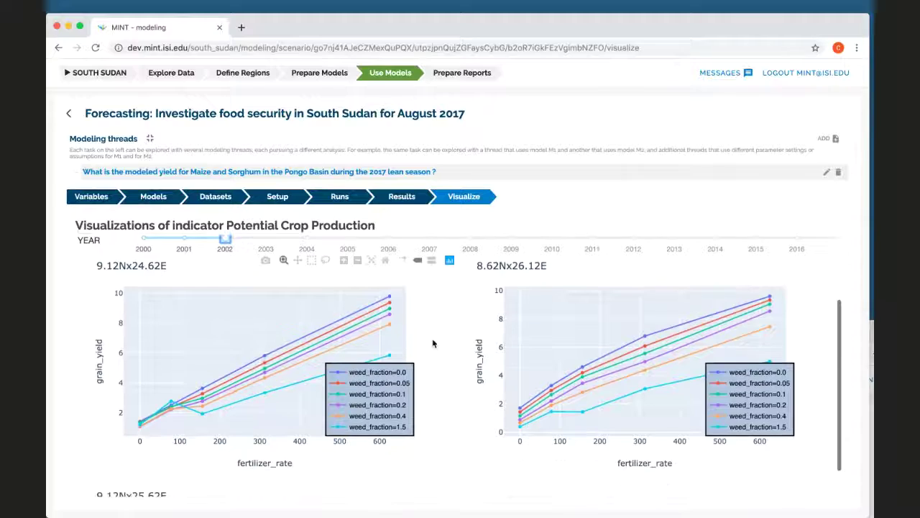
scroll(433, 344, down, 1)
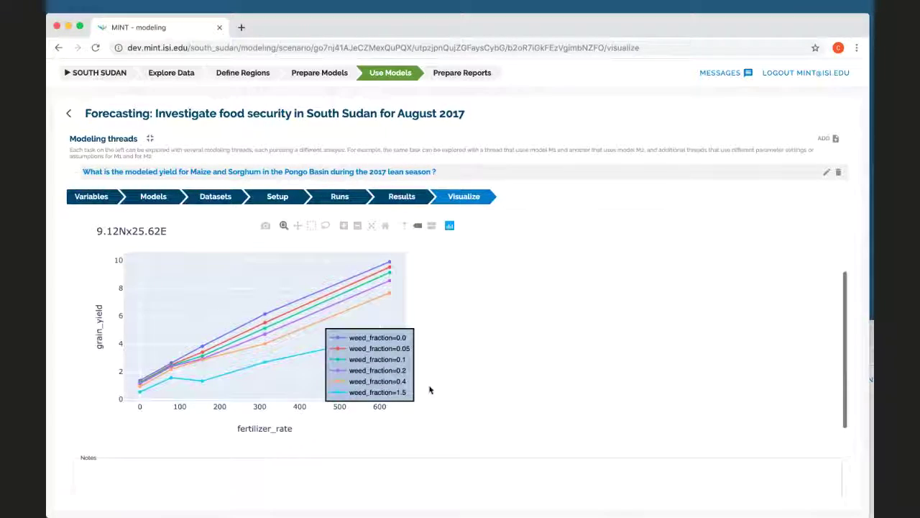
scroll(429, 389, up, 6)
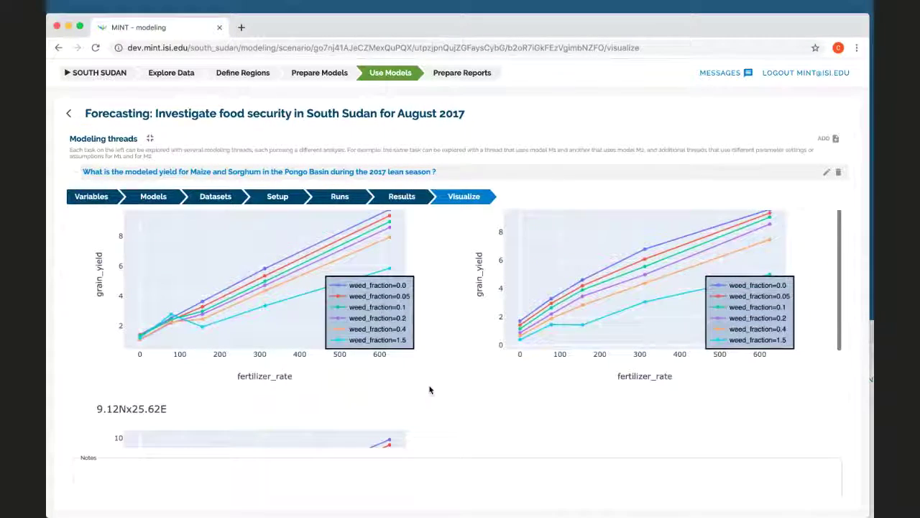
scroll(429, 390, down, 6)
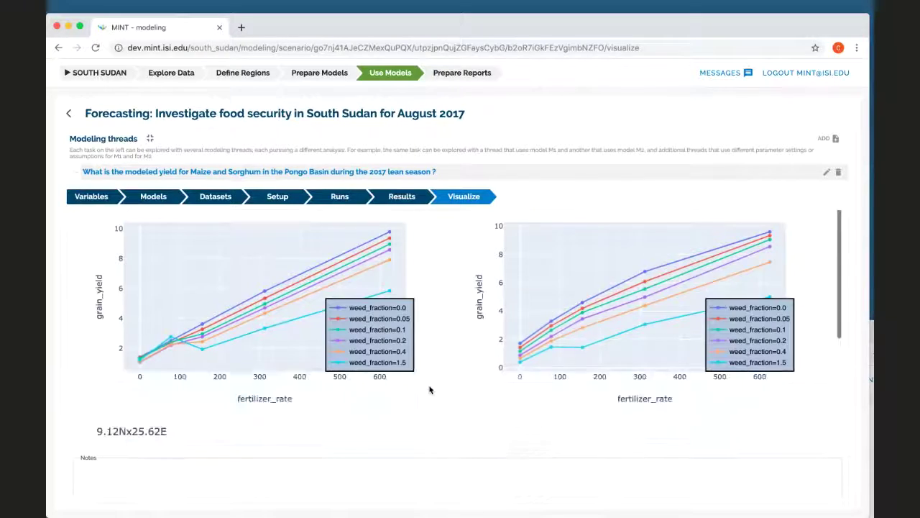
scroll(429, 390, up, 6)
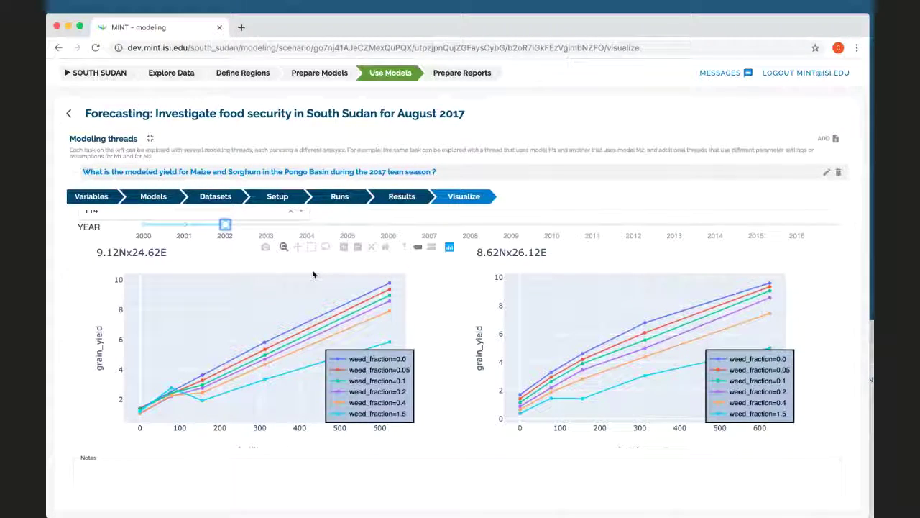
click(462, 75)
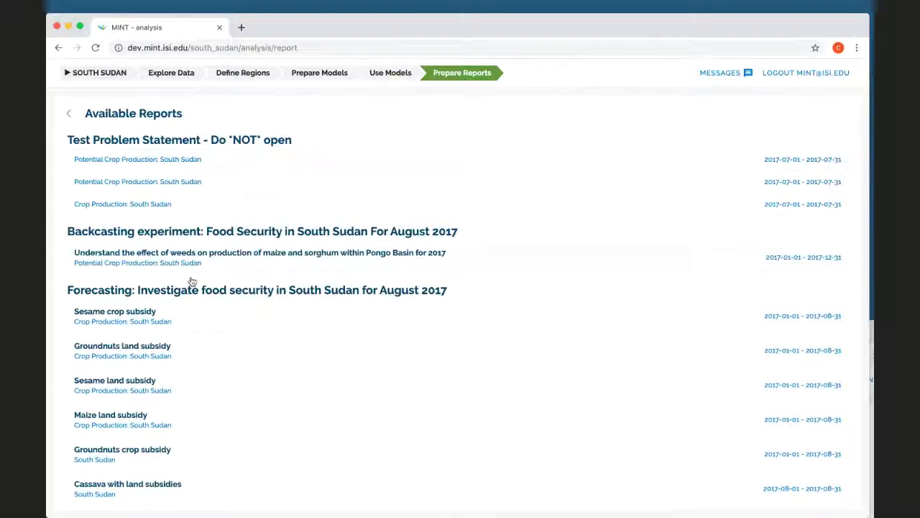
scroll(184, 334, down, 5)
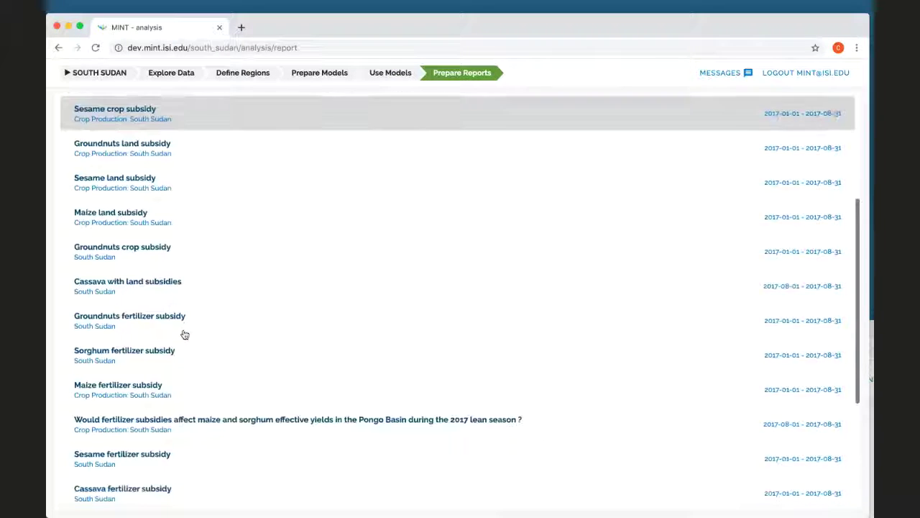
Step: Open the 'What is the modeled yield…' report and scroll through its setup, 6120 runs and charts
scroll(185, 334, down, 1)
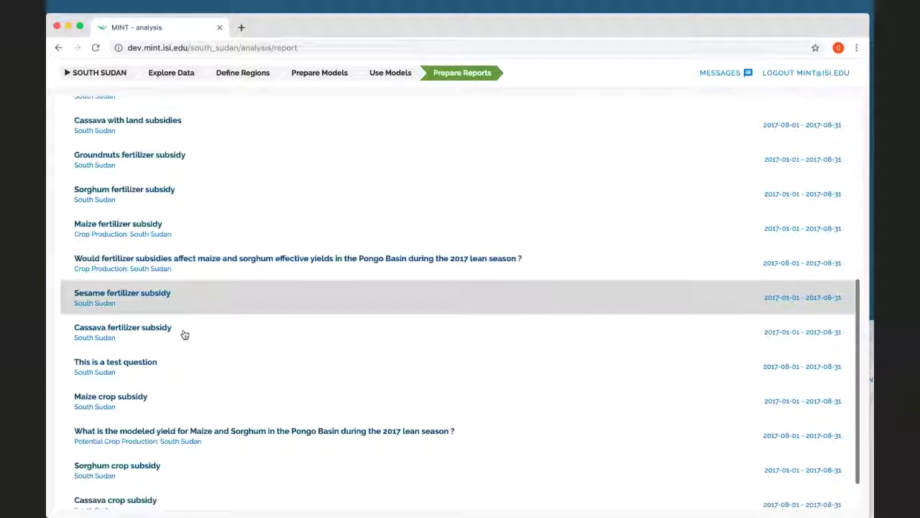
click(225, 398)
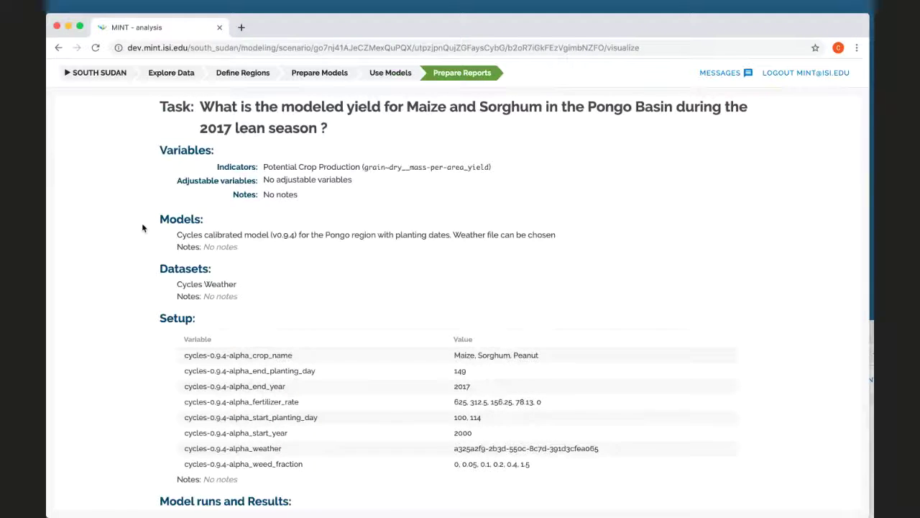
scroll(142, 228, down, 3)
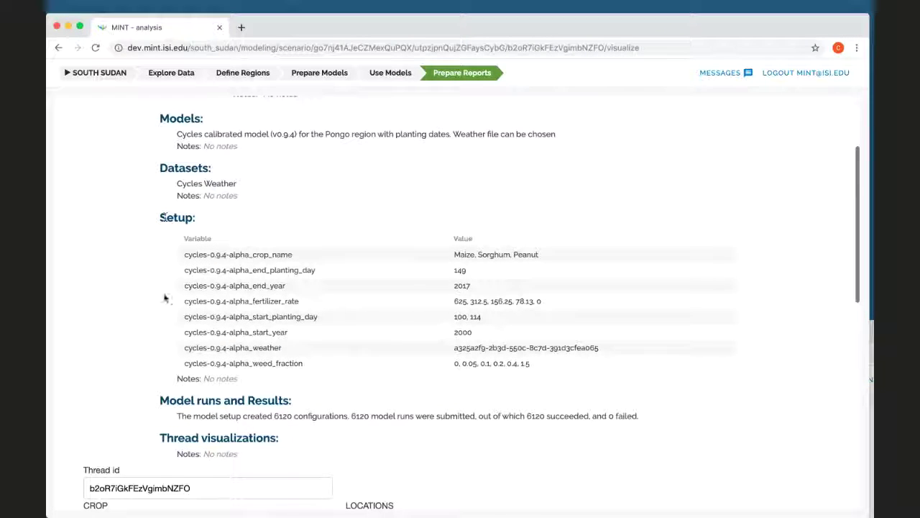
scroll(165, 298, down, 5)
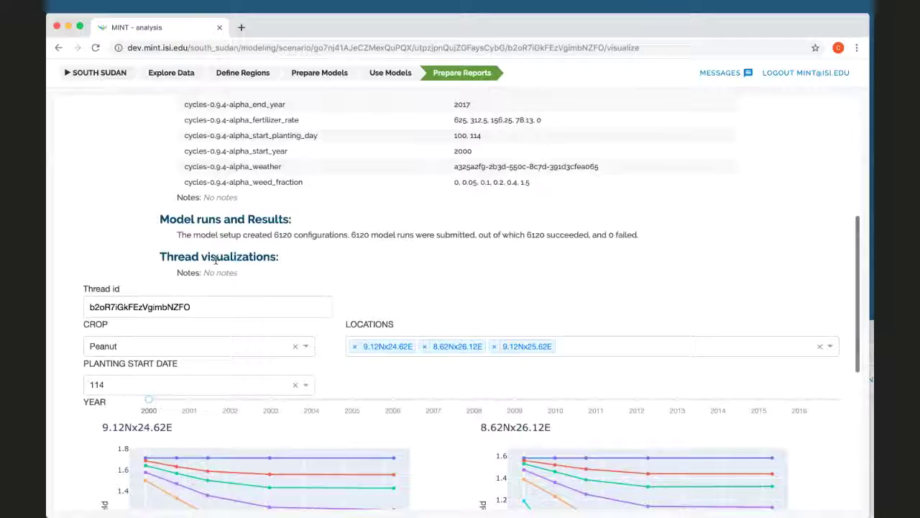
scroll(313, 265, down, 8)
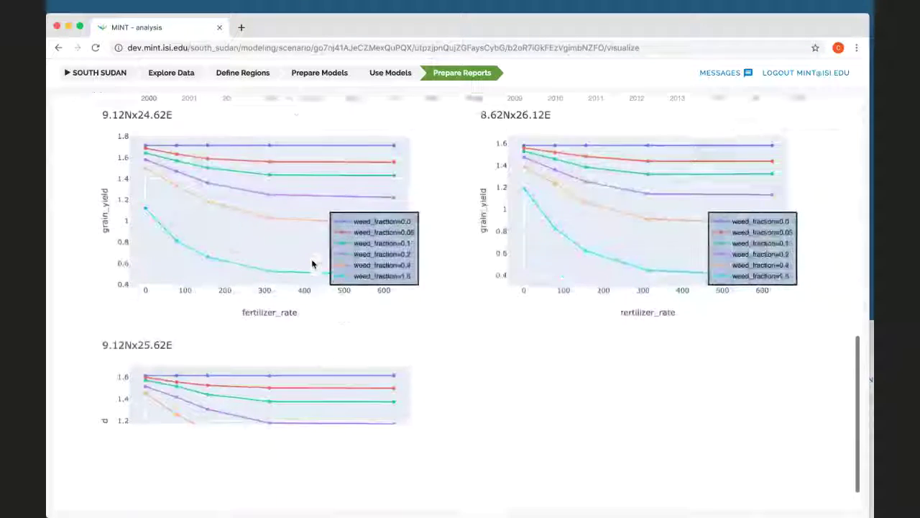
scroll(312, 265, down, 1)
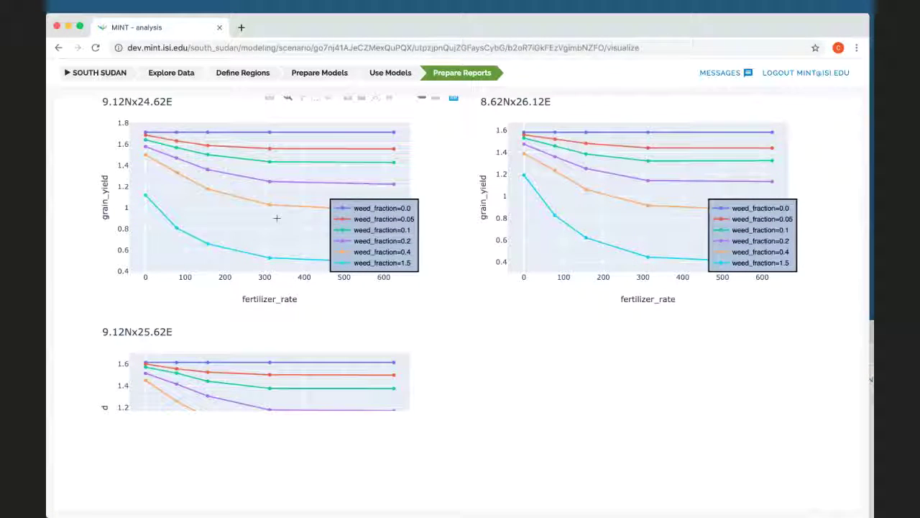
scroll(276, 217, up, 9)
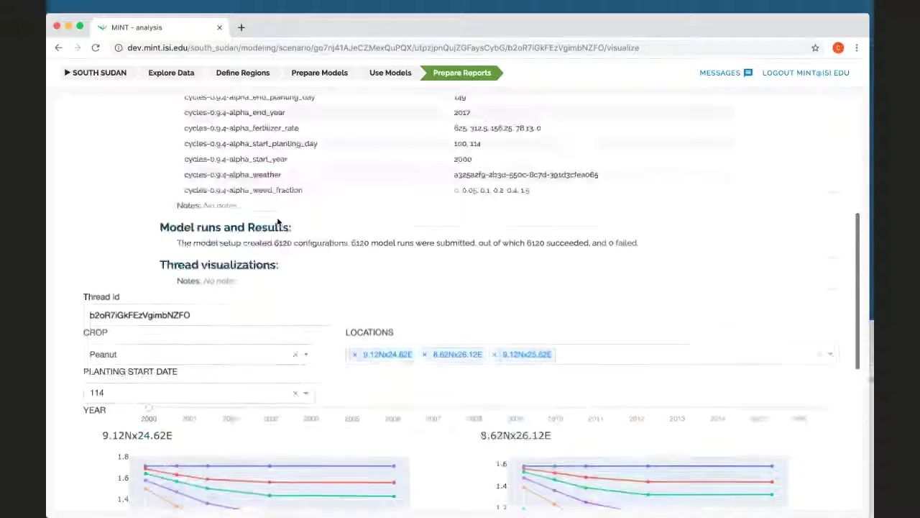
scroll(277, 221, up, 8)
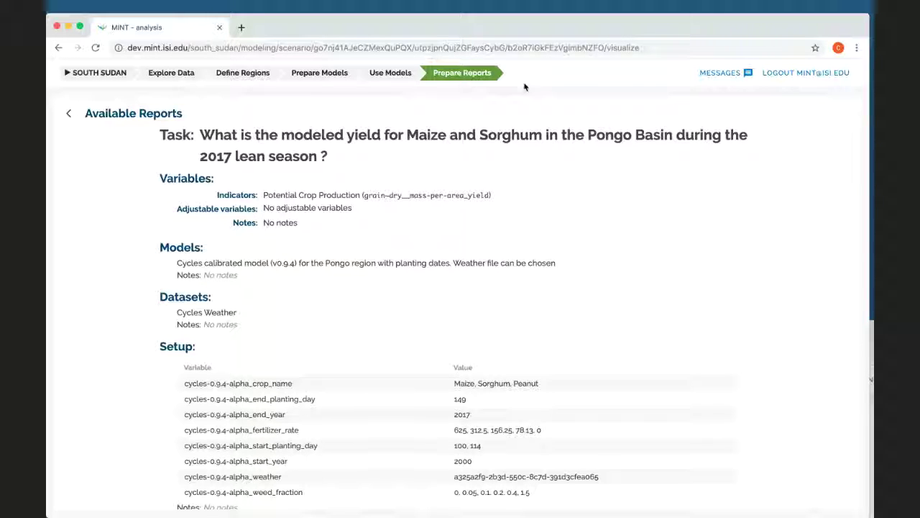
Step: Open the August 2017 scenario's fertilizer-subsidy thread and view its Models and Variables (Crop Production indicator)
click(383, 73)
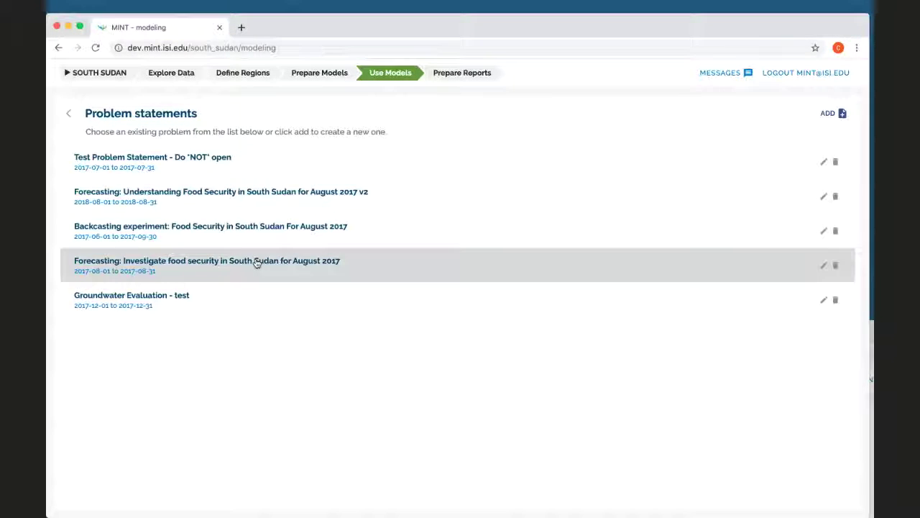
click(257, 263)
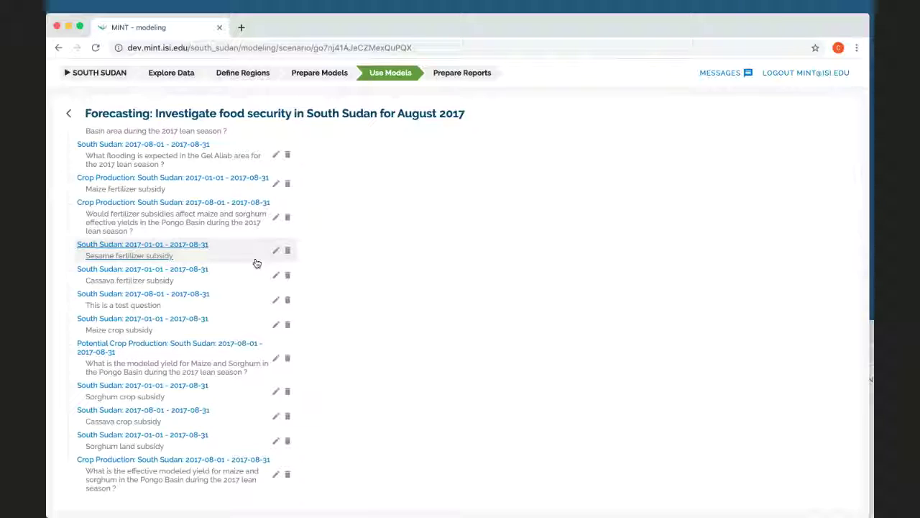
click(203, 230)
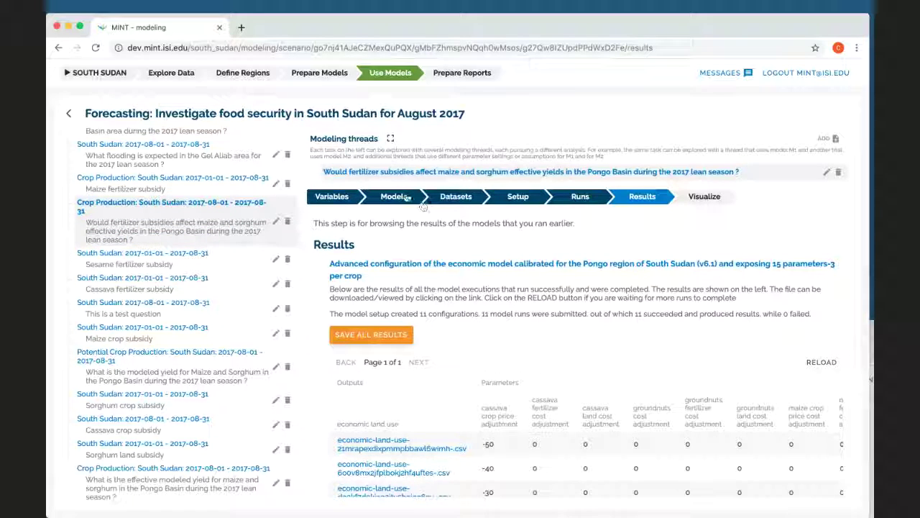
click(394, 196)
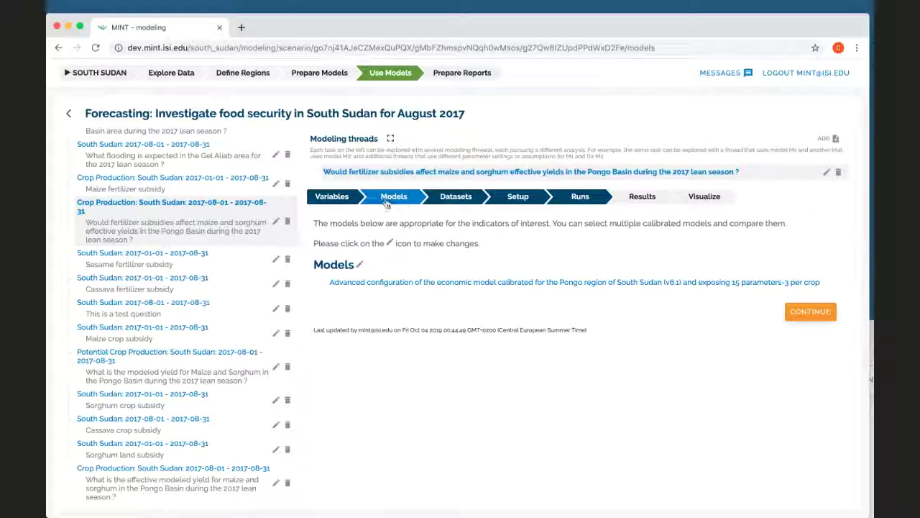
click(332, 196)
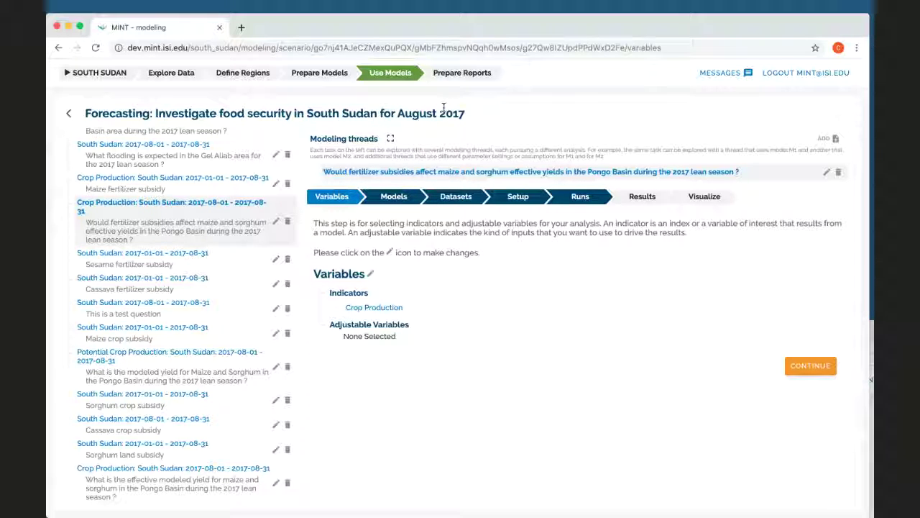
Step: Open the Example message topic from the MESSAGES discussion board
click(722, 74)
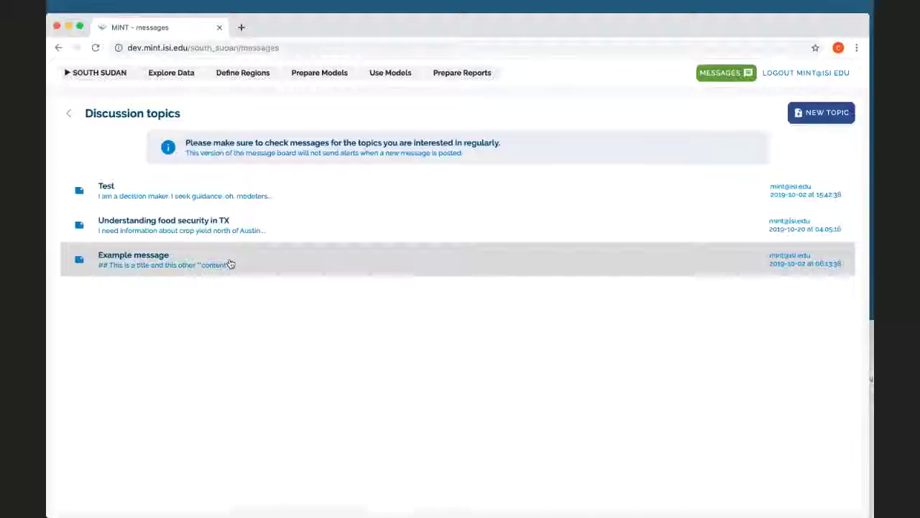
click(230, 263)
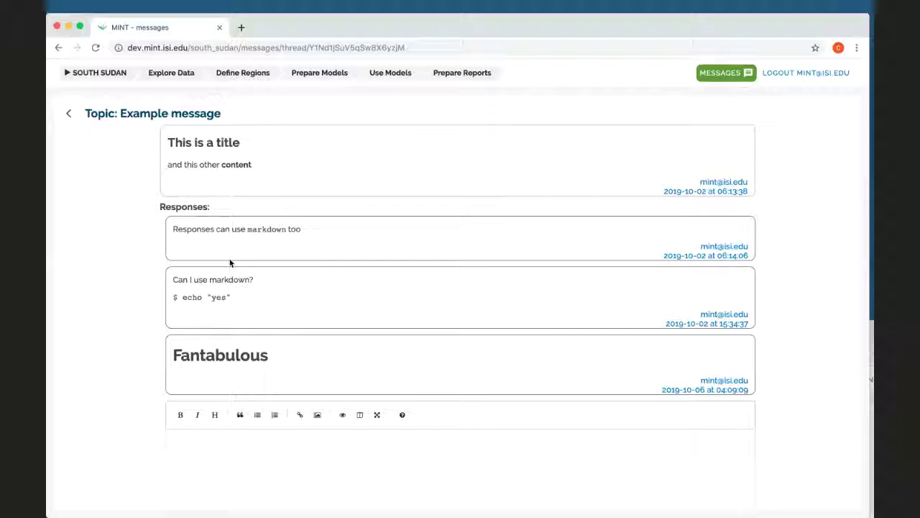
scroll(120, 314, down, 3)
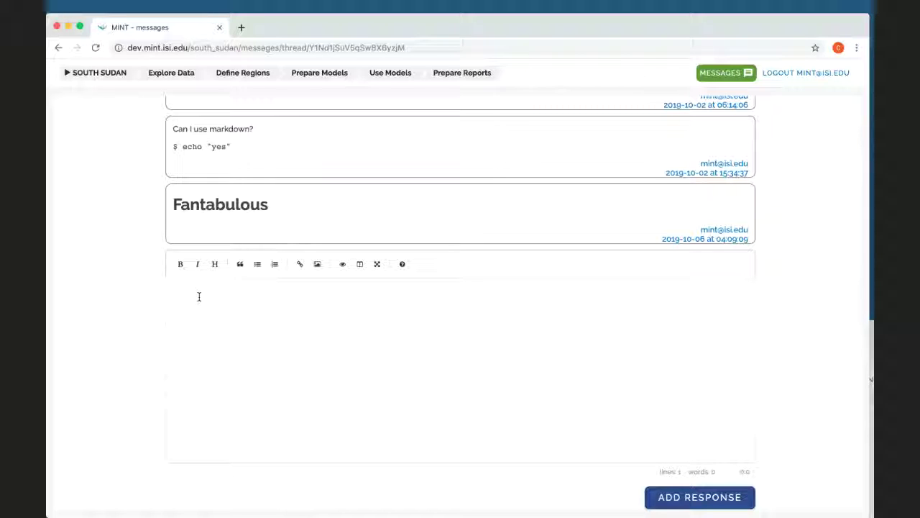
Step: Draft the reply "I would like to show you what I have been working on:", fixing the typo
click(175, 291)
text(I would like to show you what)
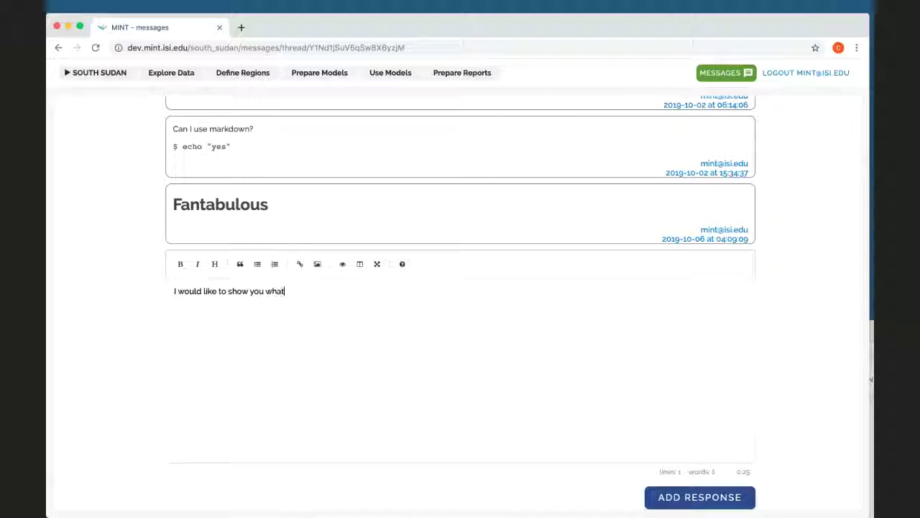
text( I have been)
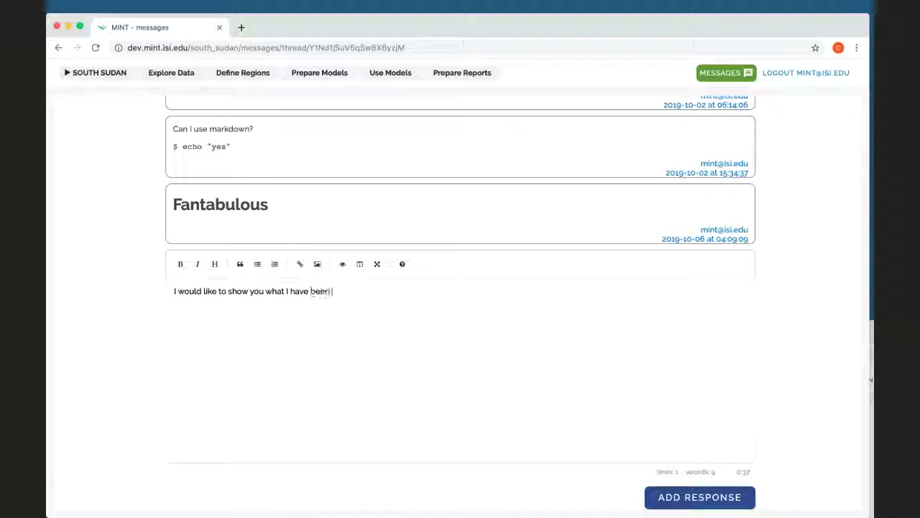
text( workingo)
key(BackSpace)
text(on:)
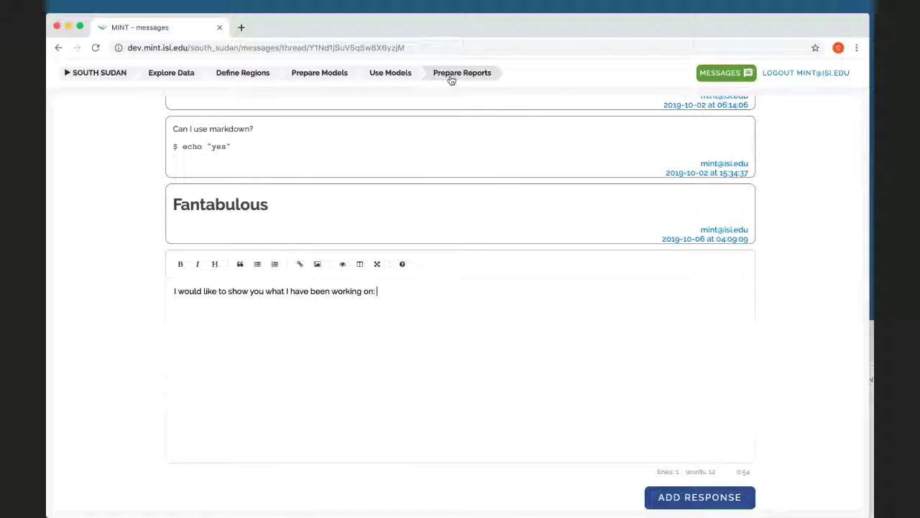
Step: Copy the URL of the South Sudan scenario's Potential Crop Production yield visualization, then go back to MESSAGES
click(390, 75)
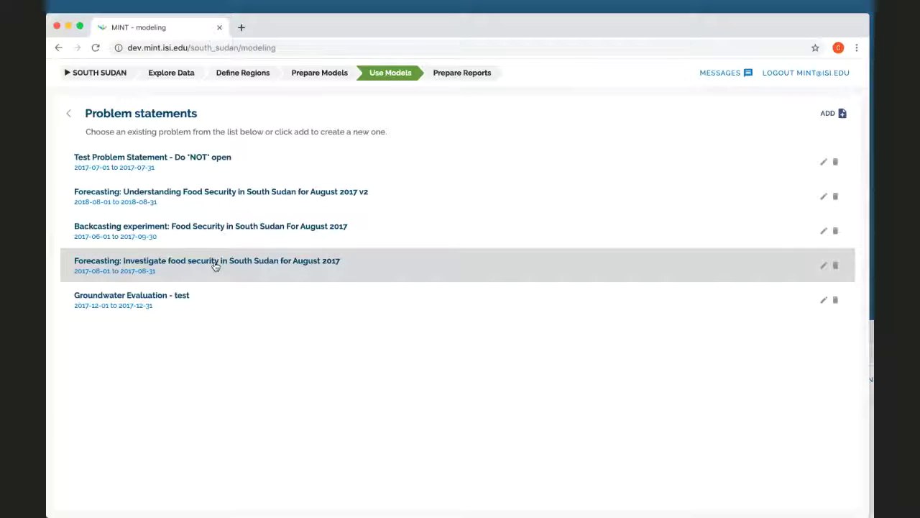
click(214, 266)
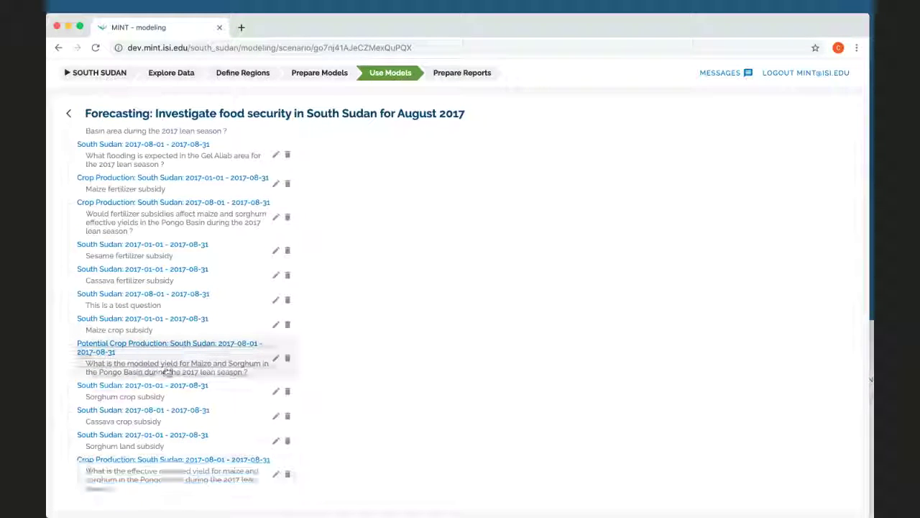
click(162, 368)
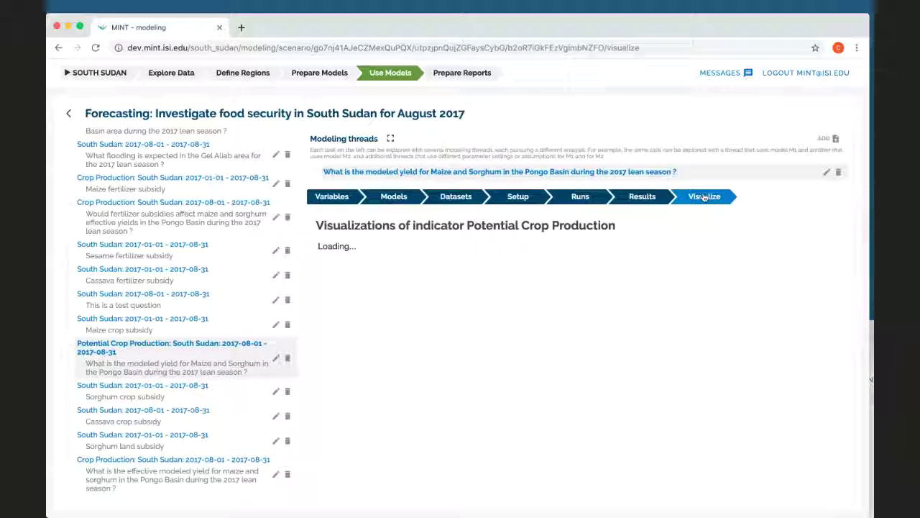
click(588, 47)
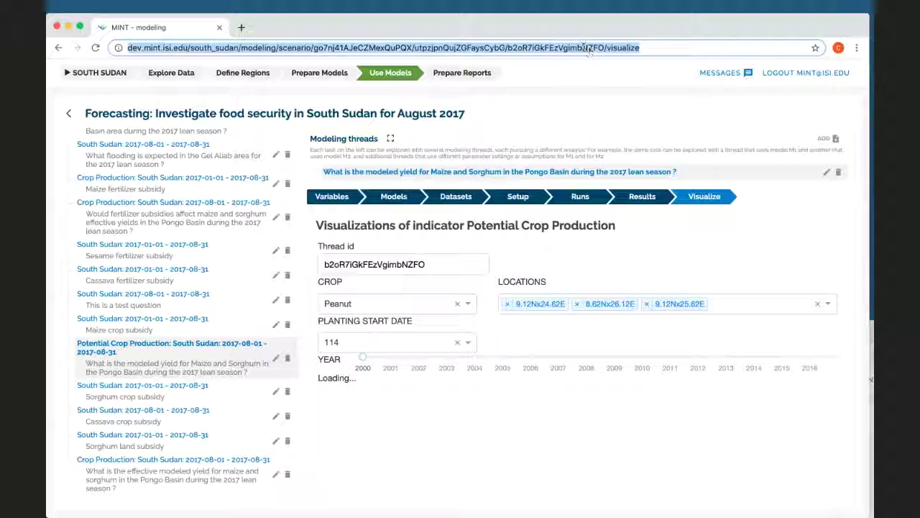
click(579, 47)
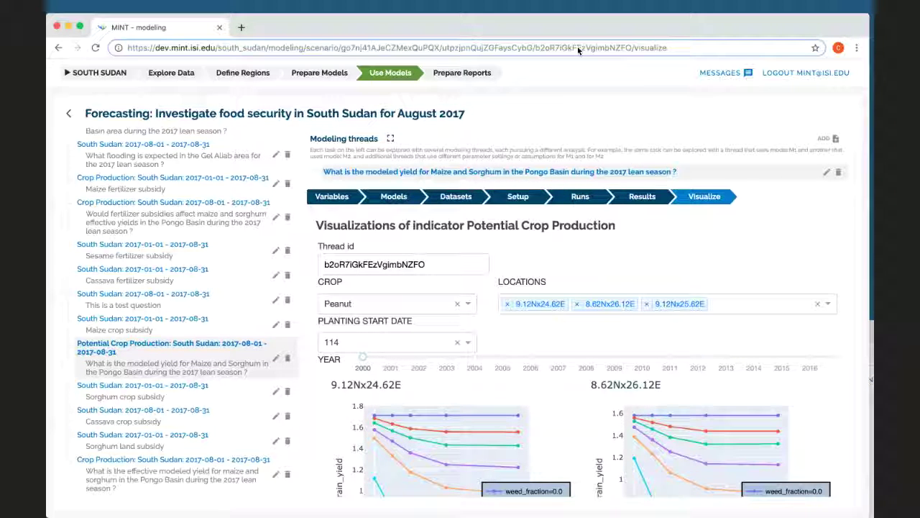
Step: In the Understanding food security in TX draft, paste the visualization link and add "Check out how maize behaves after 2017."
click(726, 73)
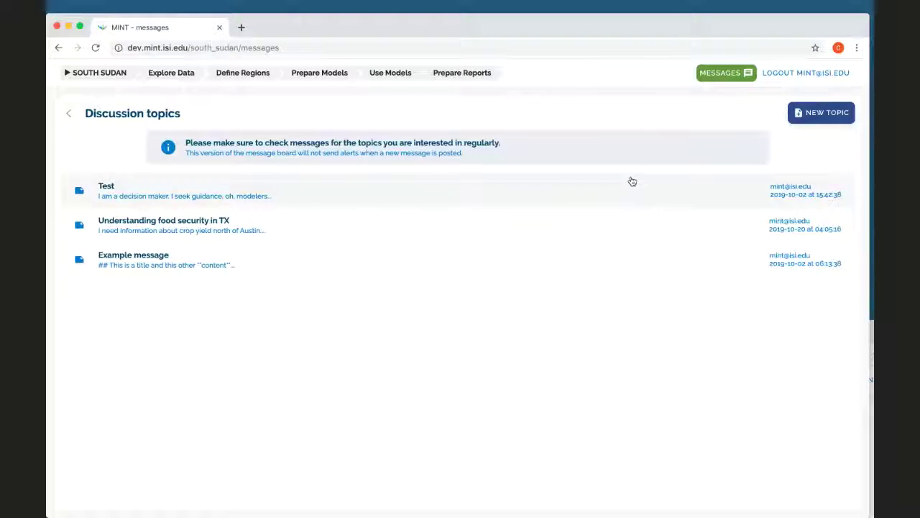
click(583, 243)
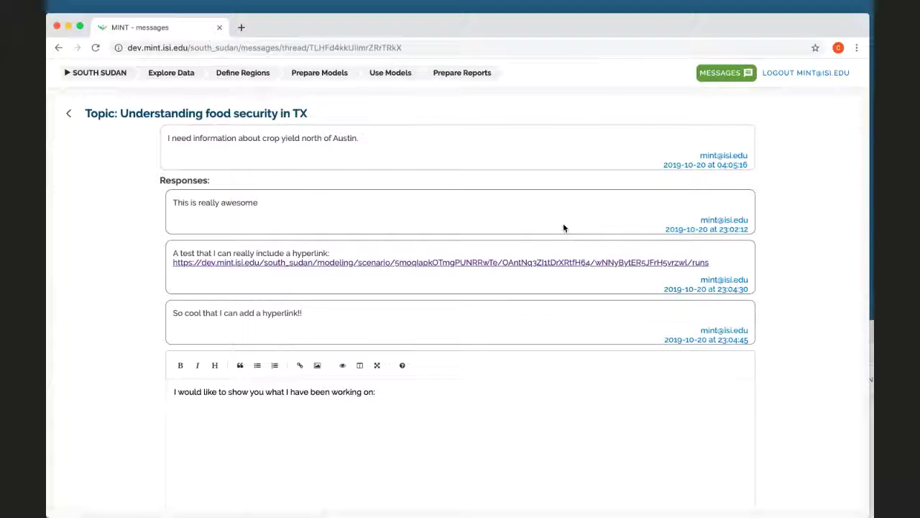
click(434, 388)
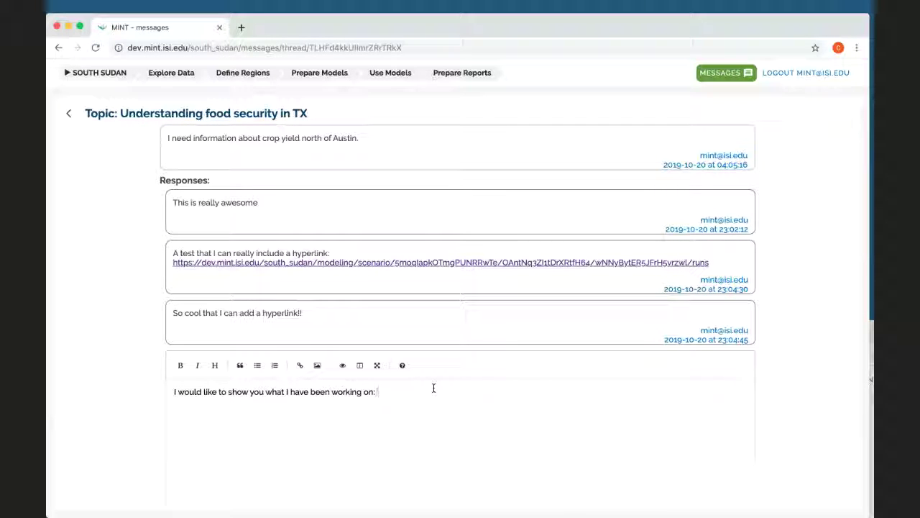
key(Return)
text(https://dev.mint.isi.edu/south_sudan/modeling/scenario/go7nj41AJeCZMexQuPQX/uIozjpnQuiZGFaysCybG/b2oR7iGkFExVgimbNZFO/visualize)
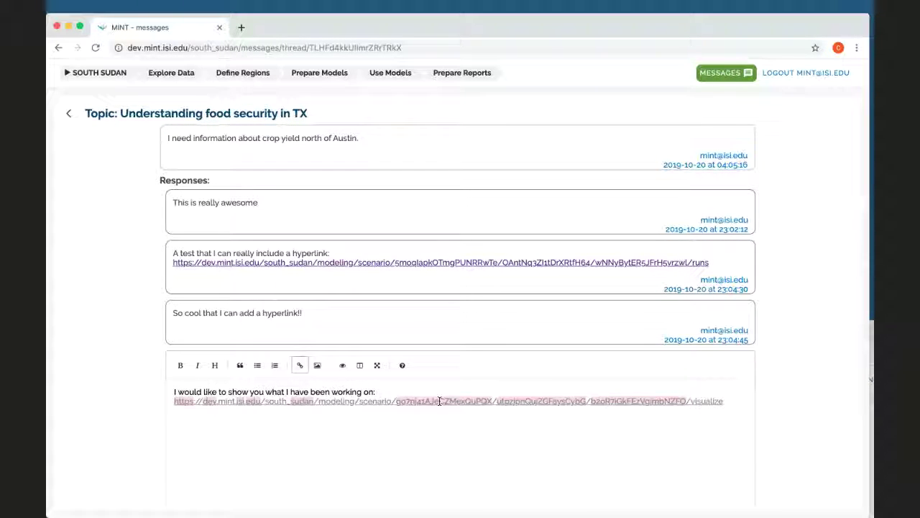
text(Check out how maize be)
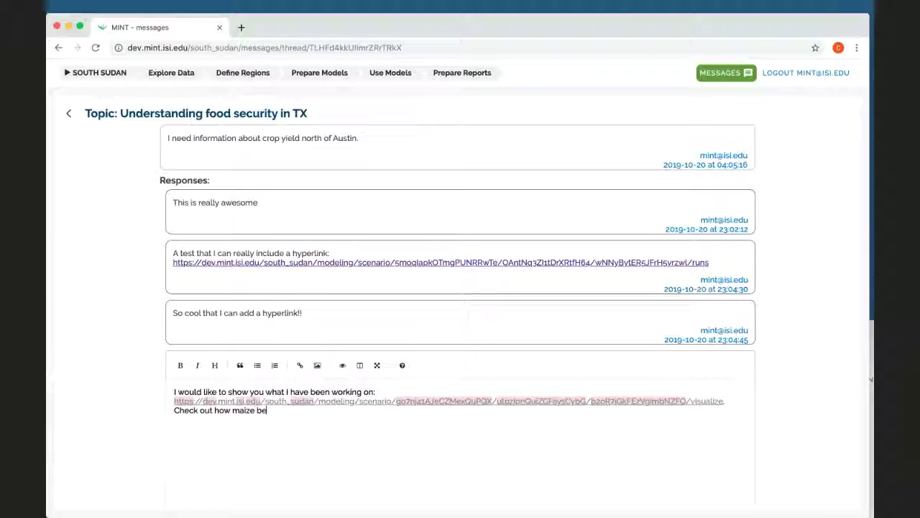
text(haves after)
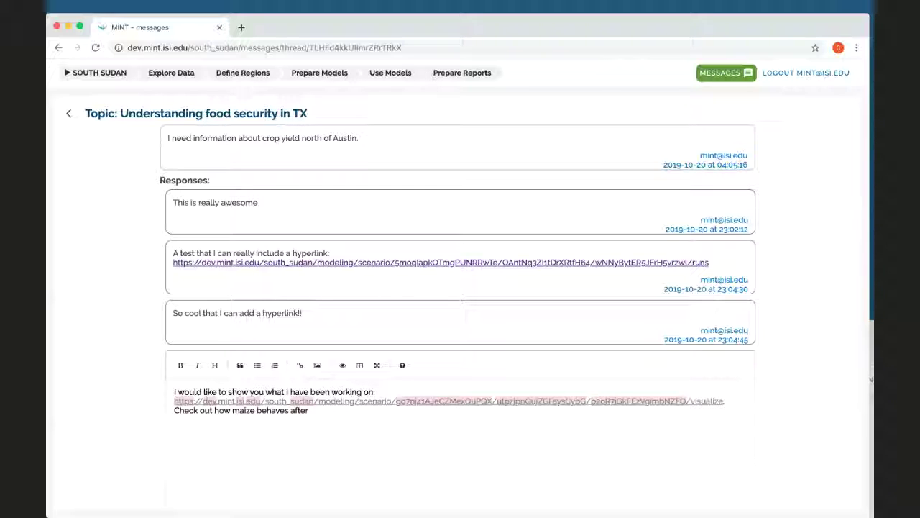
text( 2017.)
scroll(805, 417, down, 3)
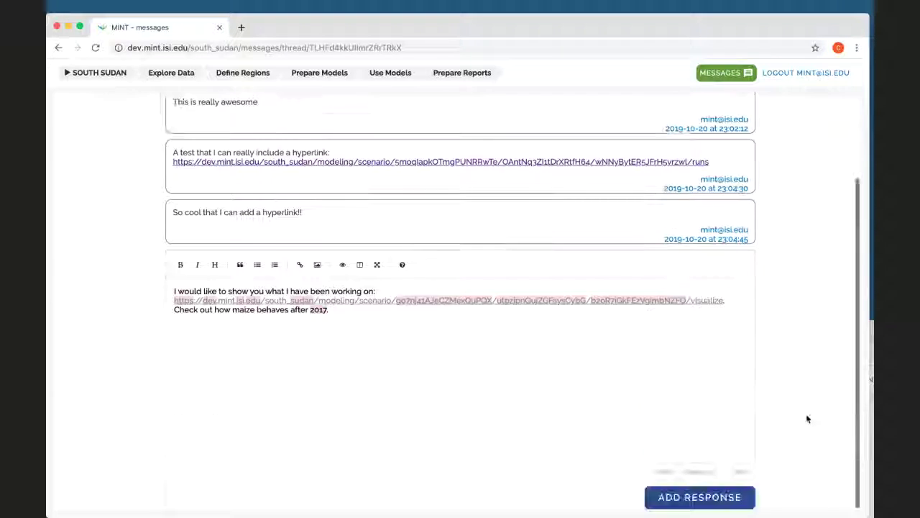
Step: Post the reply and check that it appears as the newest of four responses
click(700, 497)
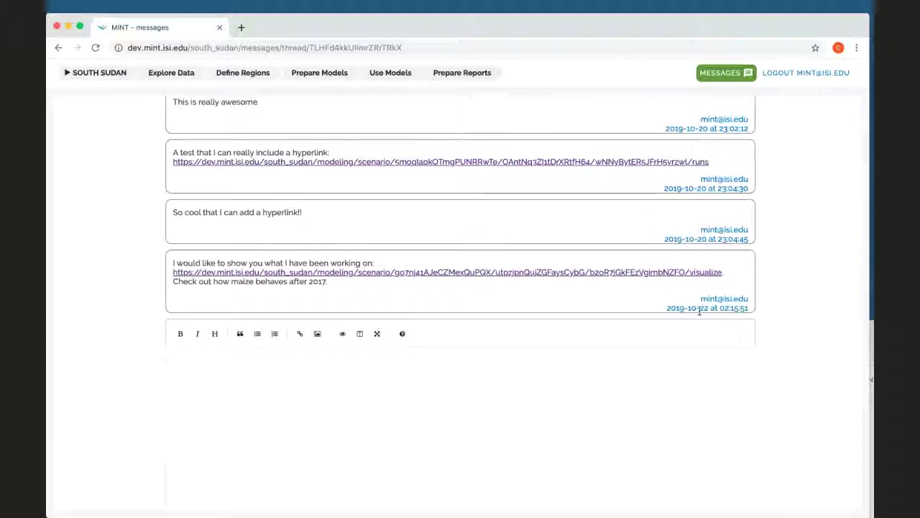
drag(702, 297, 751, 302)
click(778, 282)
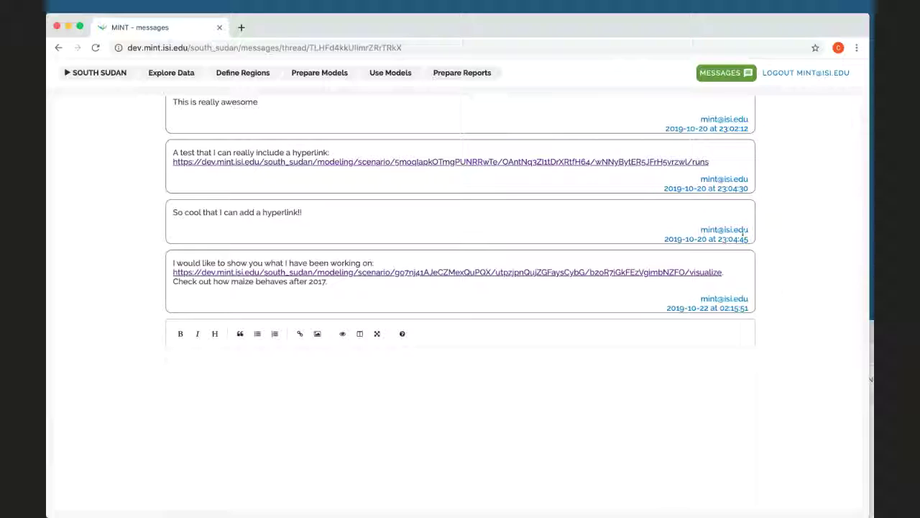
scroll(744, 309, up, 3)
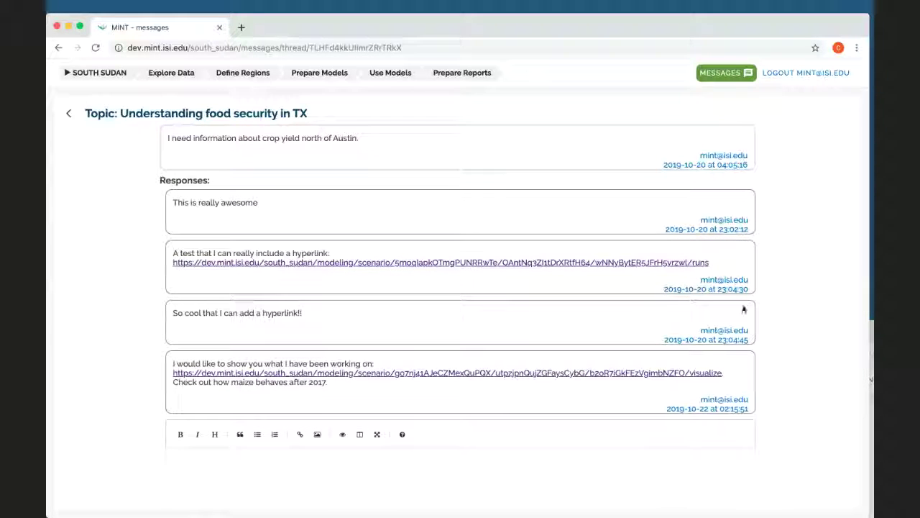
scroll(801, 242, down, 5)
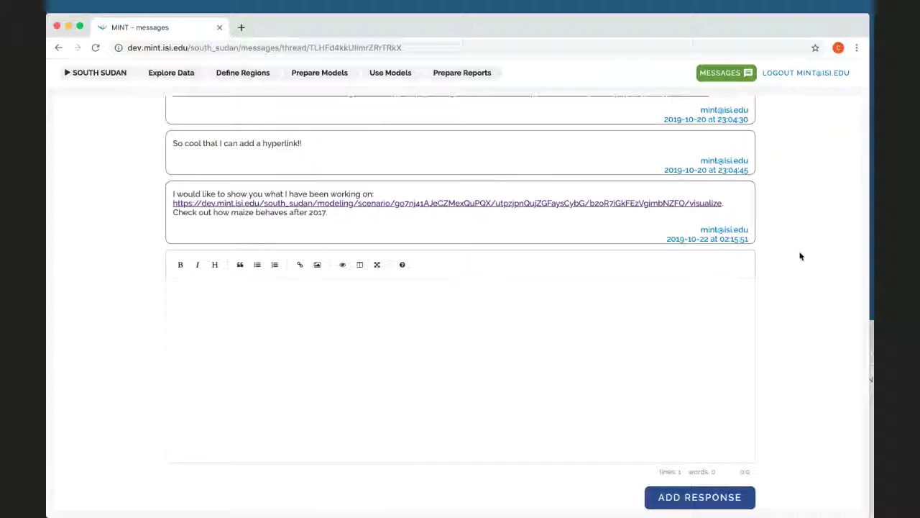
scroll(800, 256, up, 5)
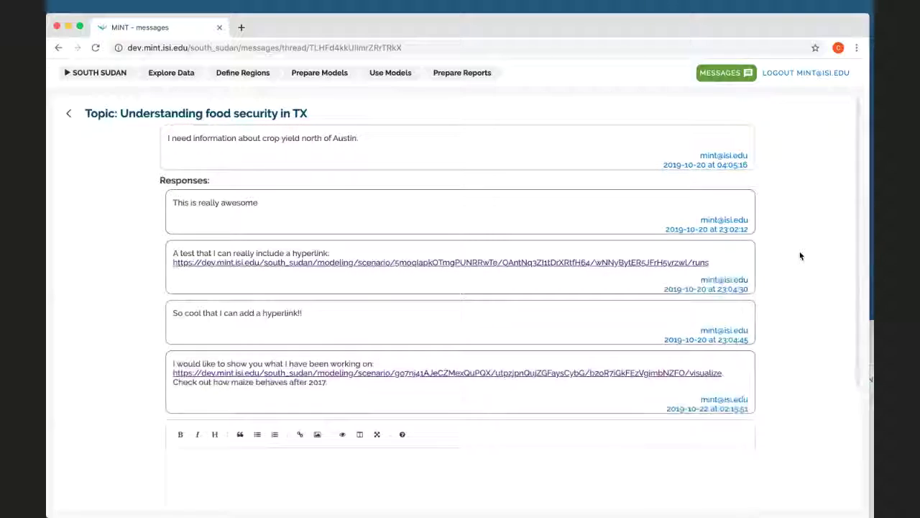